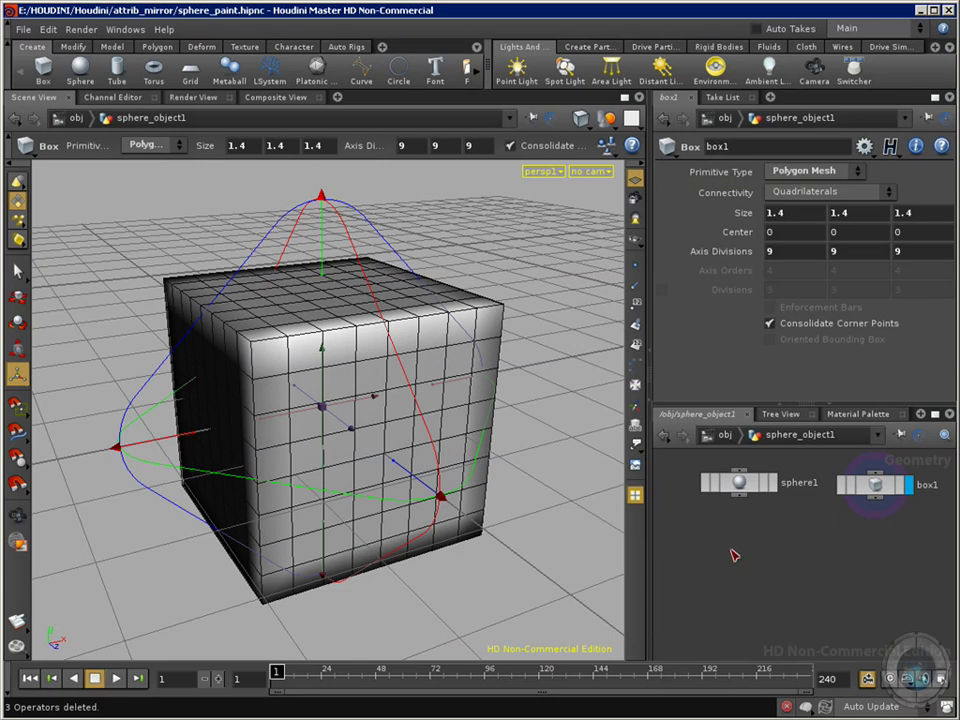
# Display the sphere1 node in the viewport and examine the parameters of sphere1 and box1.
pyautogui.press('Tab')
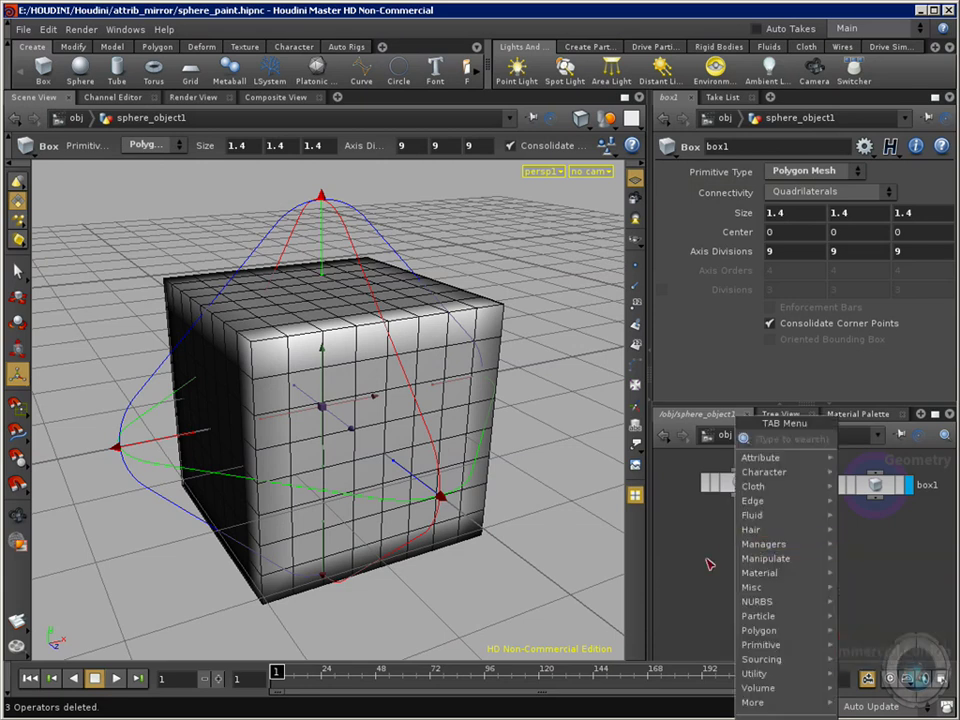
pyautogui.press('Escape')
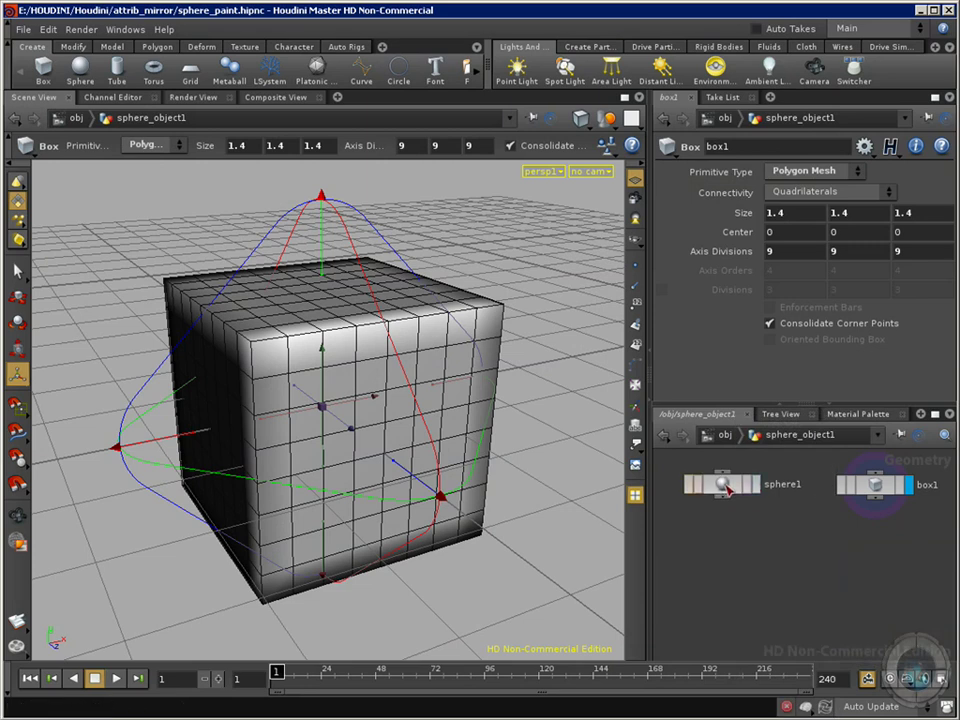
pyautogui.moveTo(752, 483); pyautogui.dragTo(736, 485)
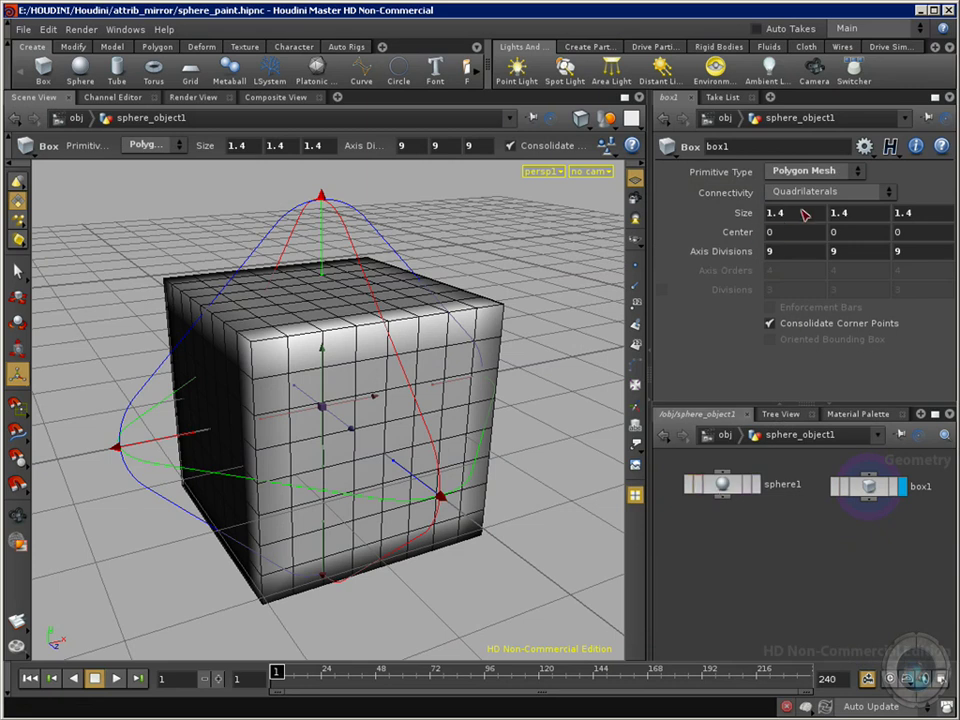
pyautogui.moveTo(738, 486); pyautogui.dragTo(748, 492)
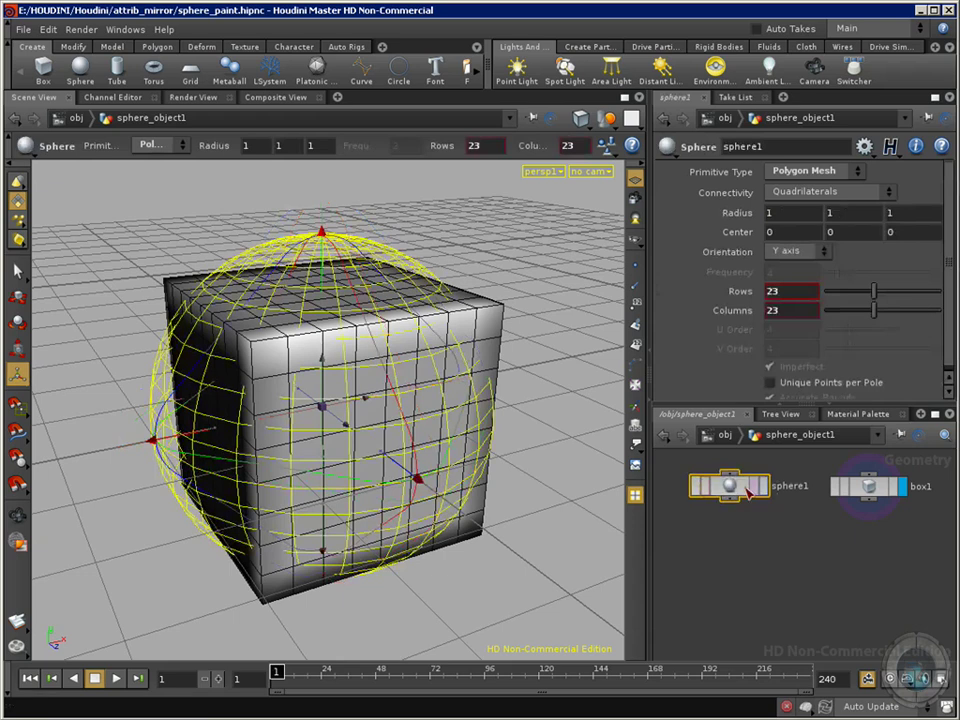
pyautogui.click(763, 486)
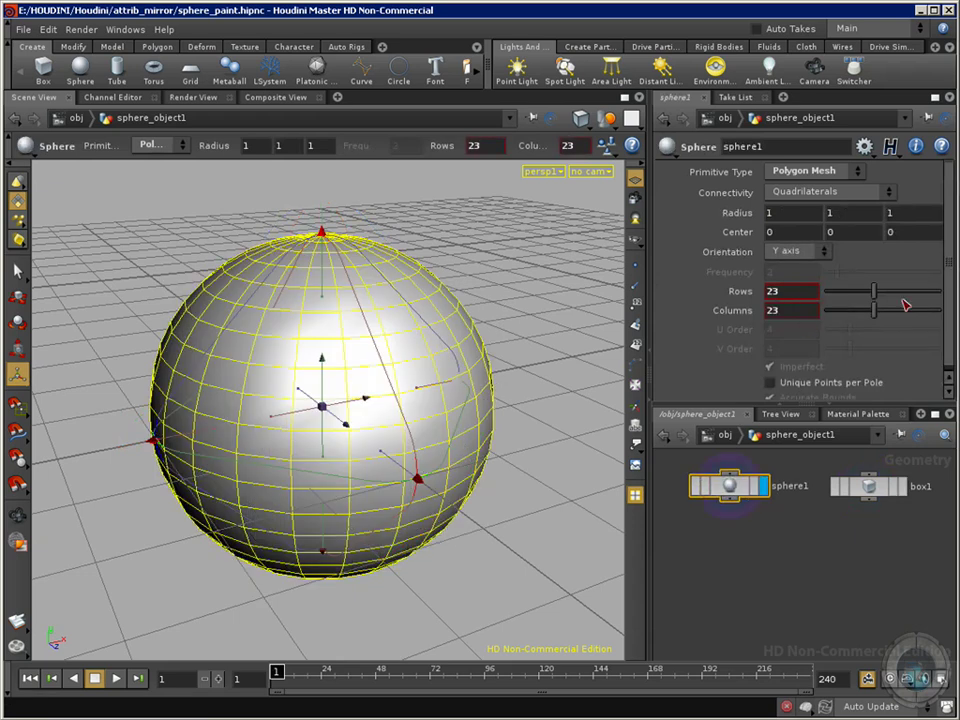
pyautogui.click(864, 498)
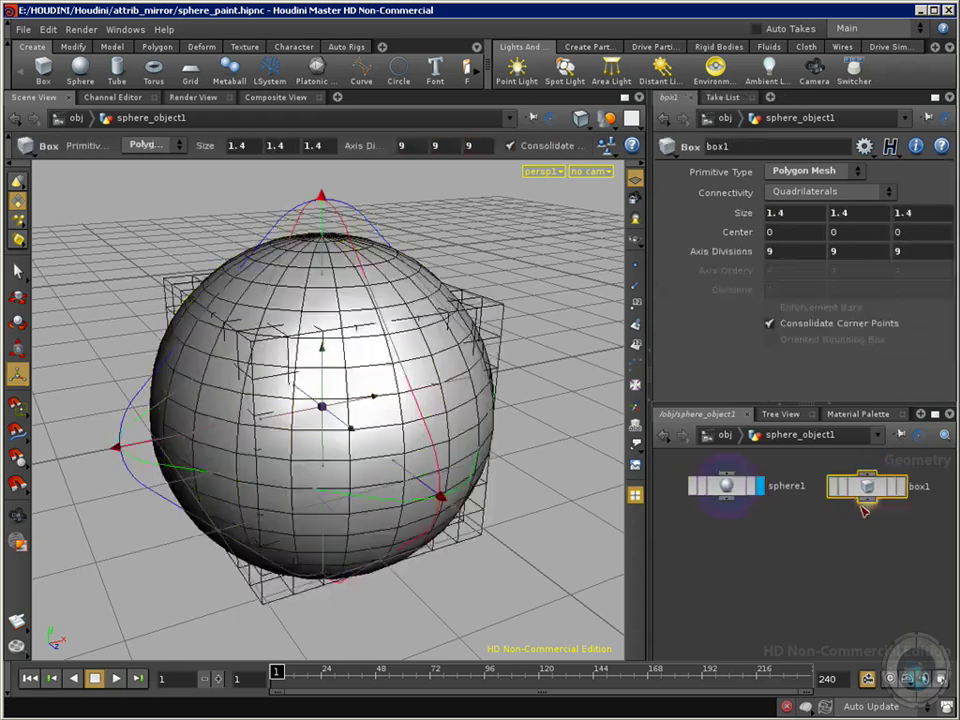
pyautogui.click(822, 548)
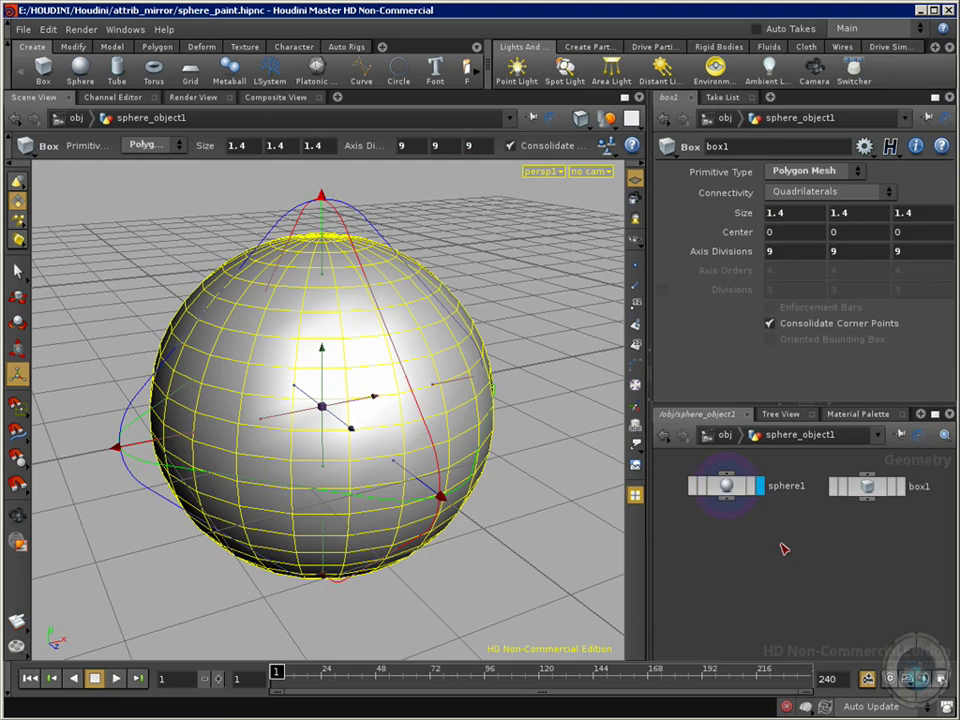
pyautogui.press('Tab')
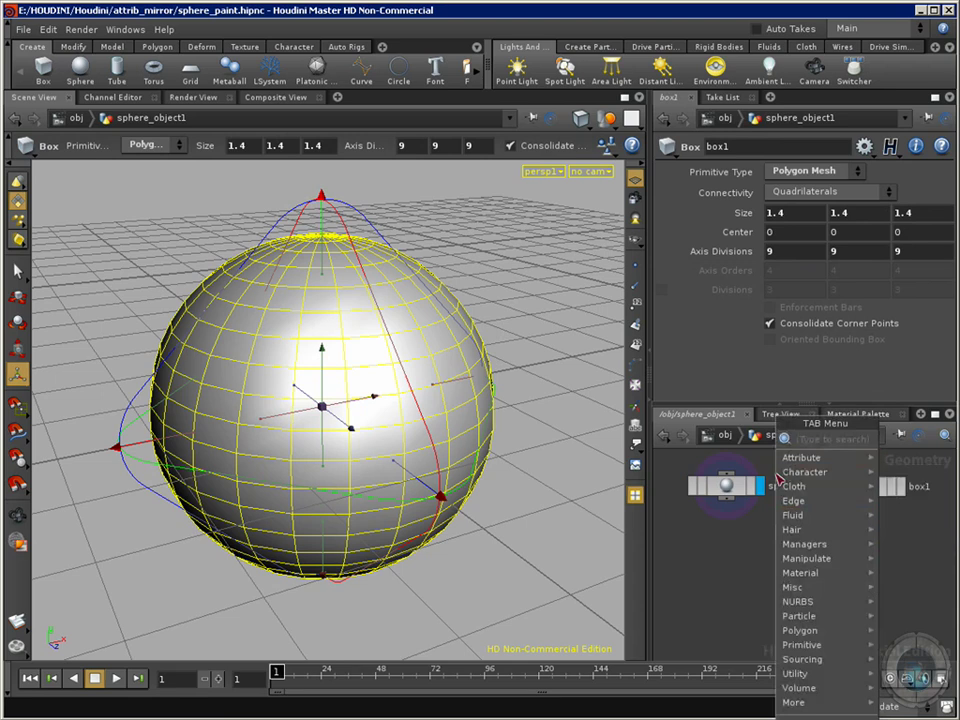
pyautogui.write('Gr')
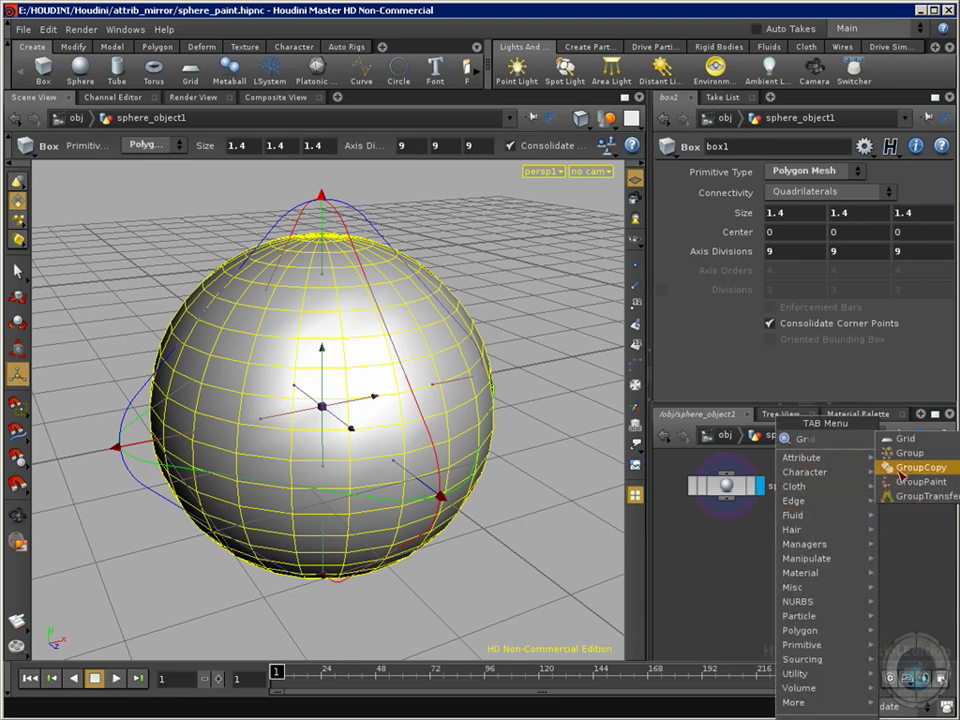
pyautogui.click(732, 563)
# Make box1 the displayed node in the viewport.
pyautogui.click(868, 488)
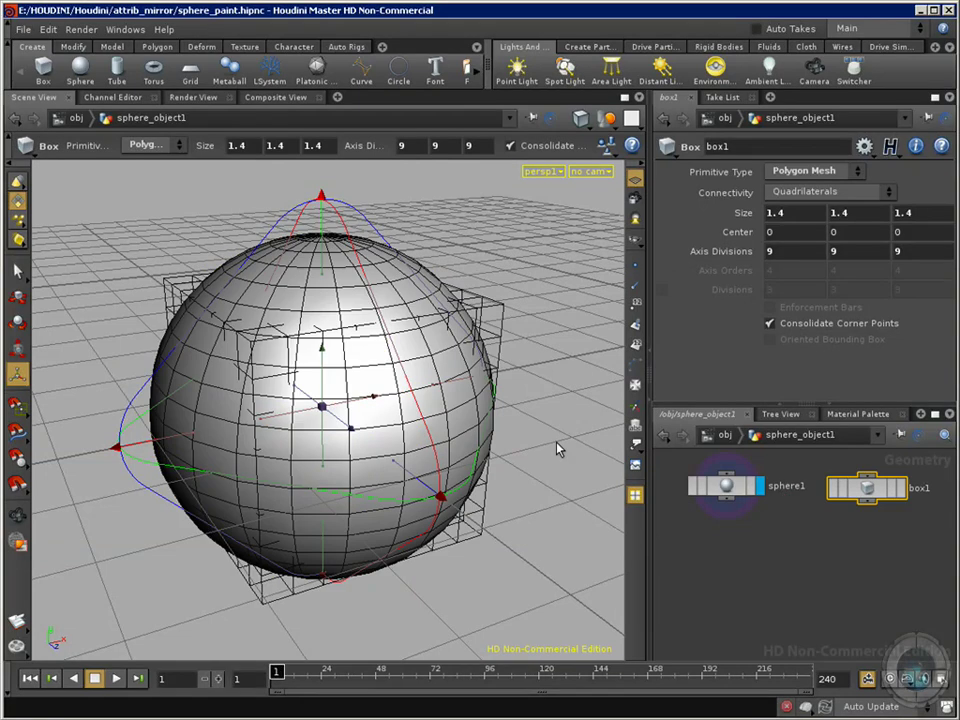
pyautogui.click(899, 488)
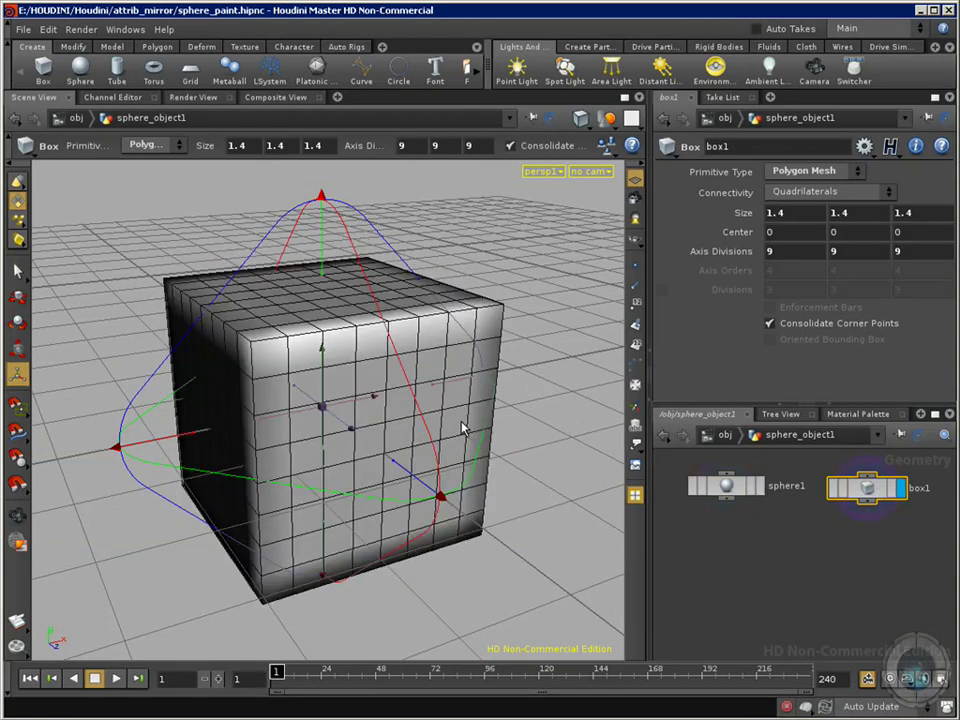
pyautogui.press('Escape')
pyautogui.moveTo(463, 428); pyautogui.dragTo(472, 399)
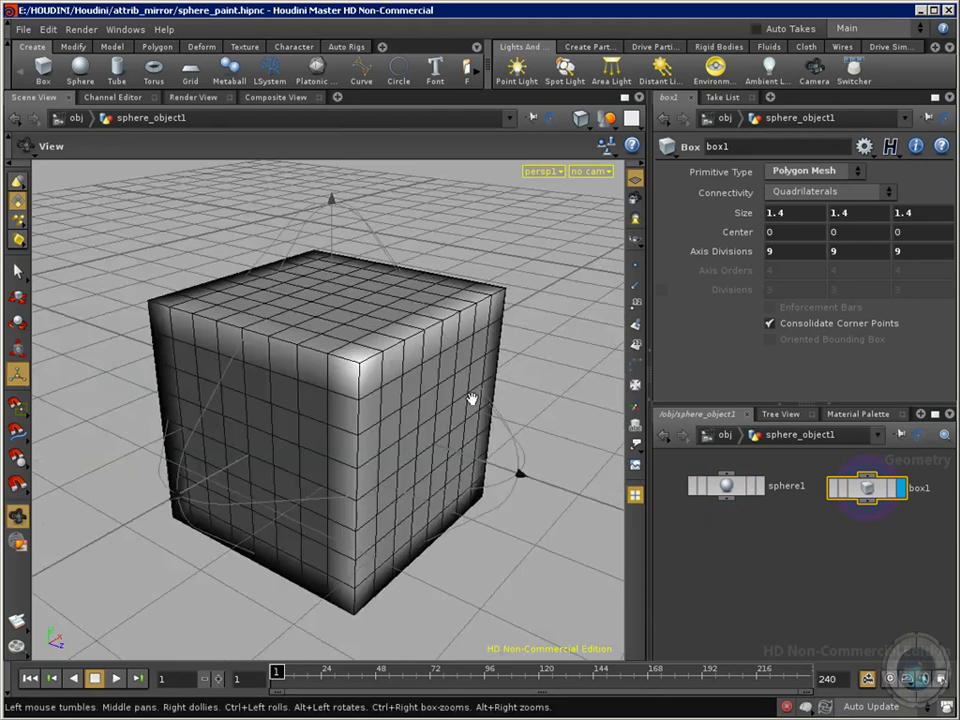
pyautogui.press('Return')
# Select the box's polygons across one side and the adjoining part of its top, and create a Group (Attribute) node from them.
pyautogui.click(17, 271)
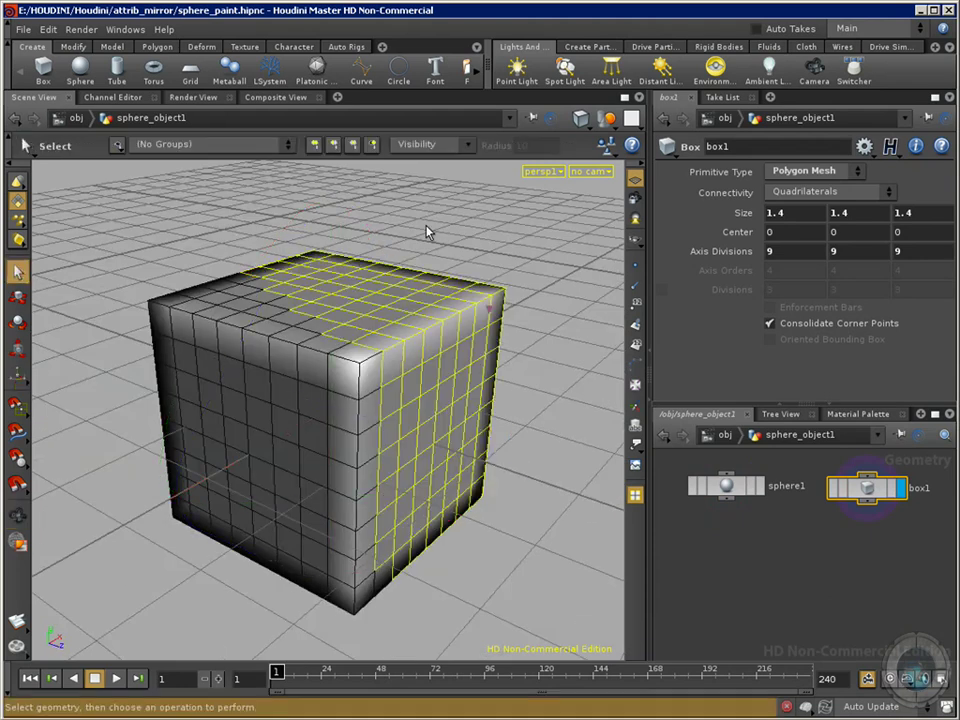
pyautogui.moveTo(480, 452)
pyautogui.mouseDown()
pyautogui.moveTo(482, 431)
pyautogui.moveTo(497, 452)
pyautogui.mouseUp()
pyautogui.press('s')
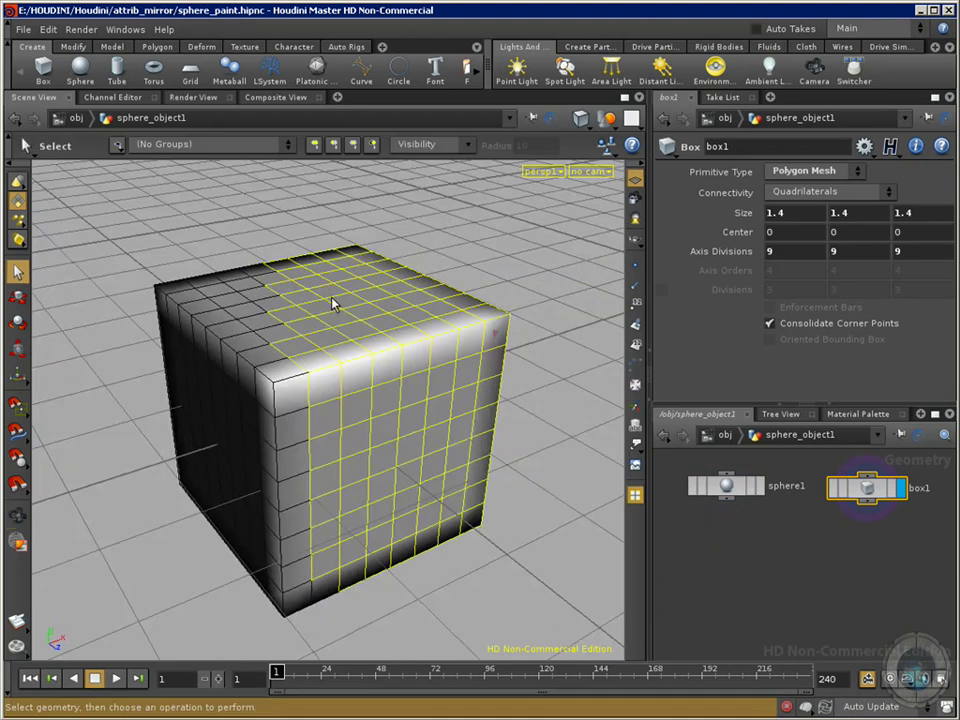
pyautogui.press('Tab')
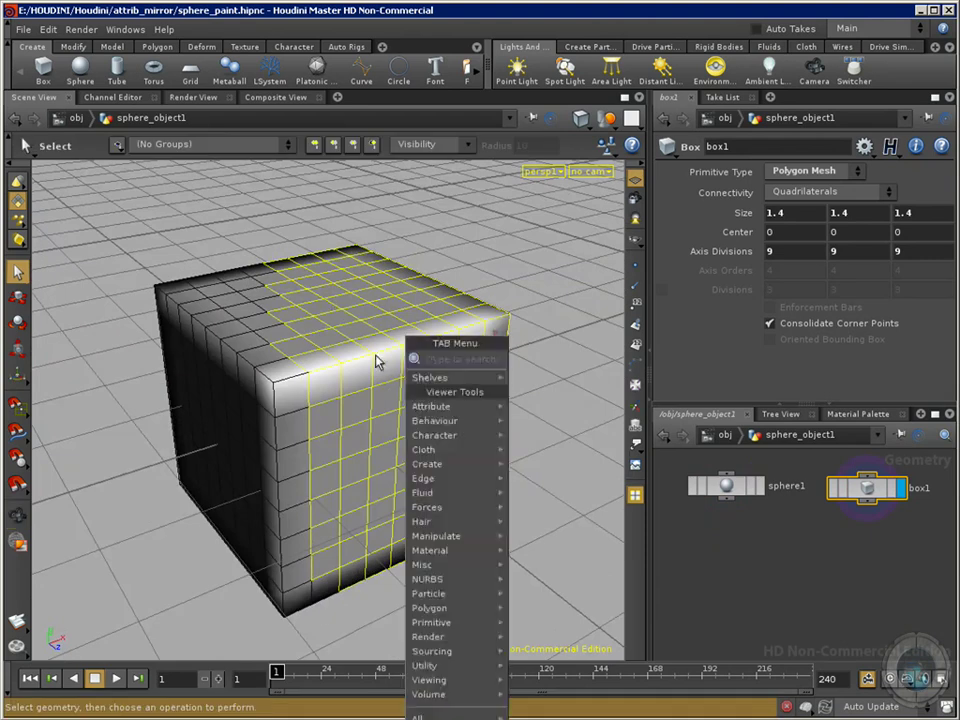
pyautogui.write('gr')
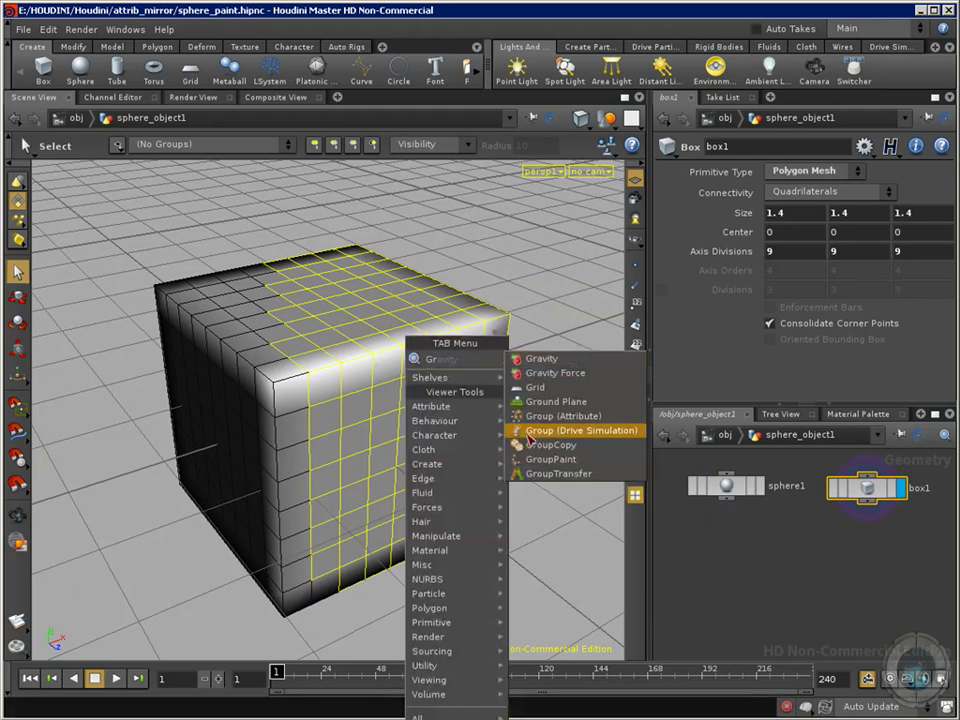
pyautogui.click(563, 415)
pyautogui.press('Return')
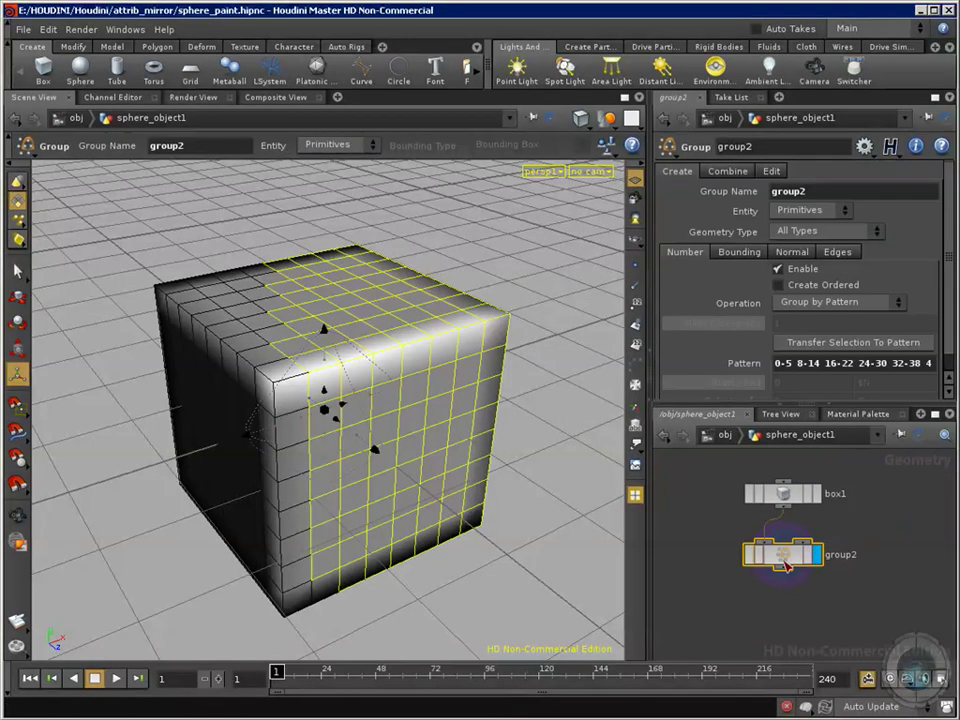
# Move the box1 and group2 nodes together so they sit beside sphere1 in the network.
pyautogui.moveTo(888, 563); pyautogui.dragTo(881, 560, button='middle')
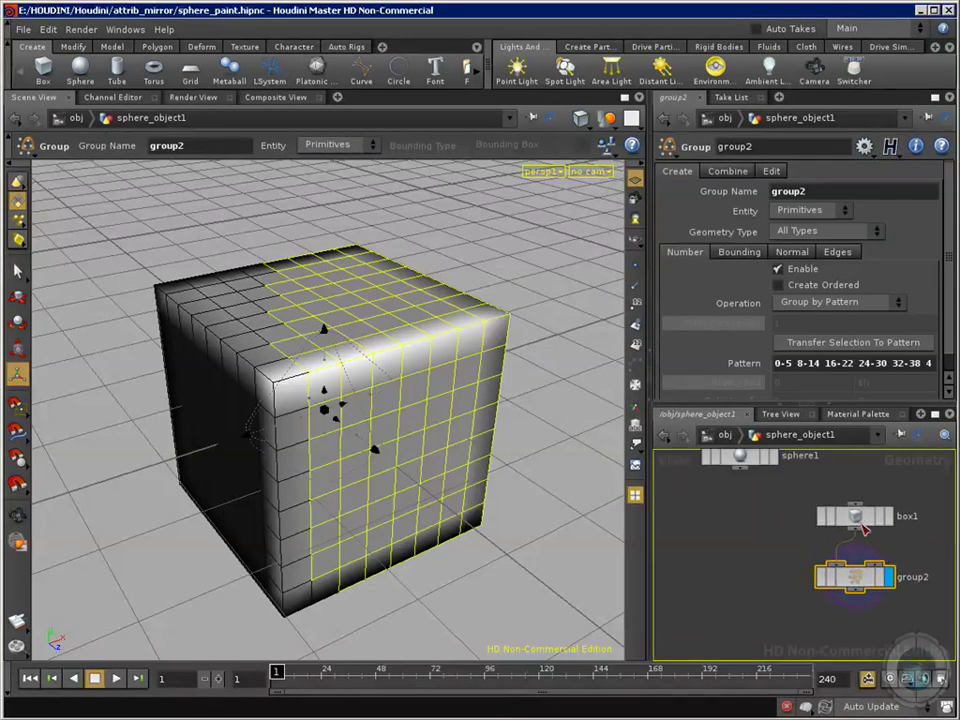
pyautogui.moveTo(795, 506); pyautogui.dragTo(878, 592)
pyautogui.moveTo(854, 527); pyautogui.dragTo(874, 488)
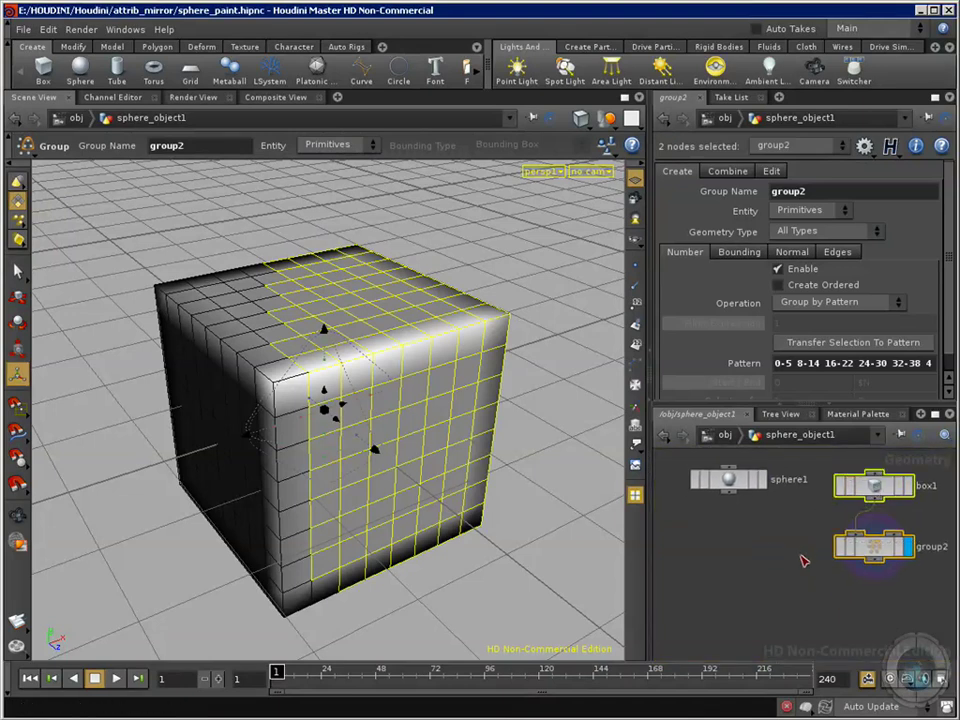
pyautogui.click(784, 572)
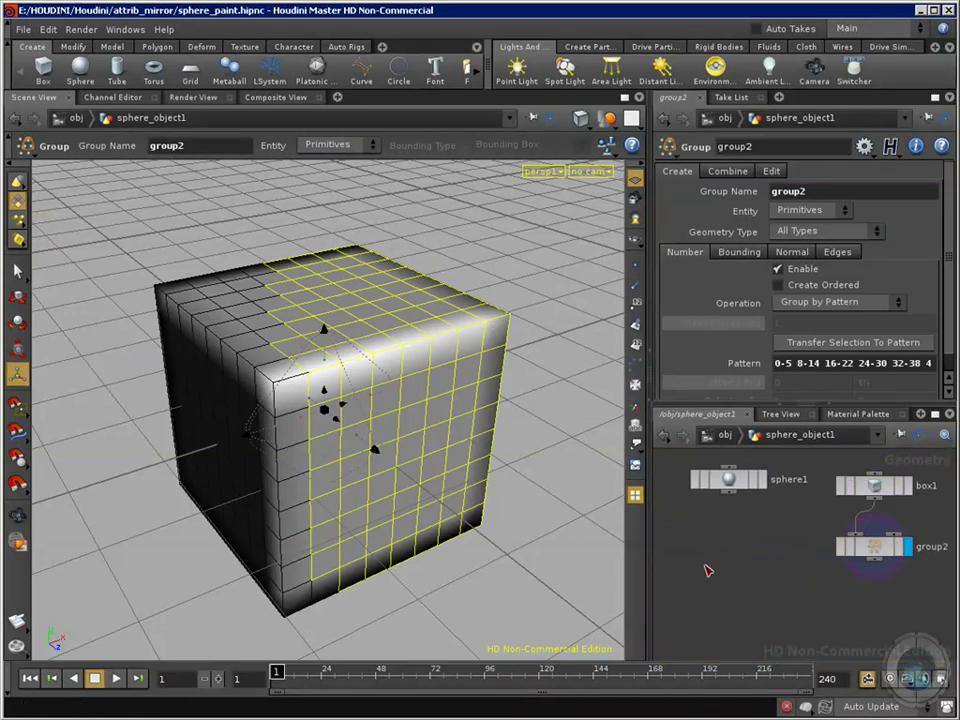
# Add a GroupCopy node to the network below sphere1 and box1.
pyautogui.press('Tab')
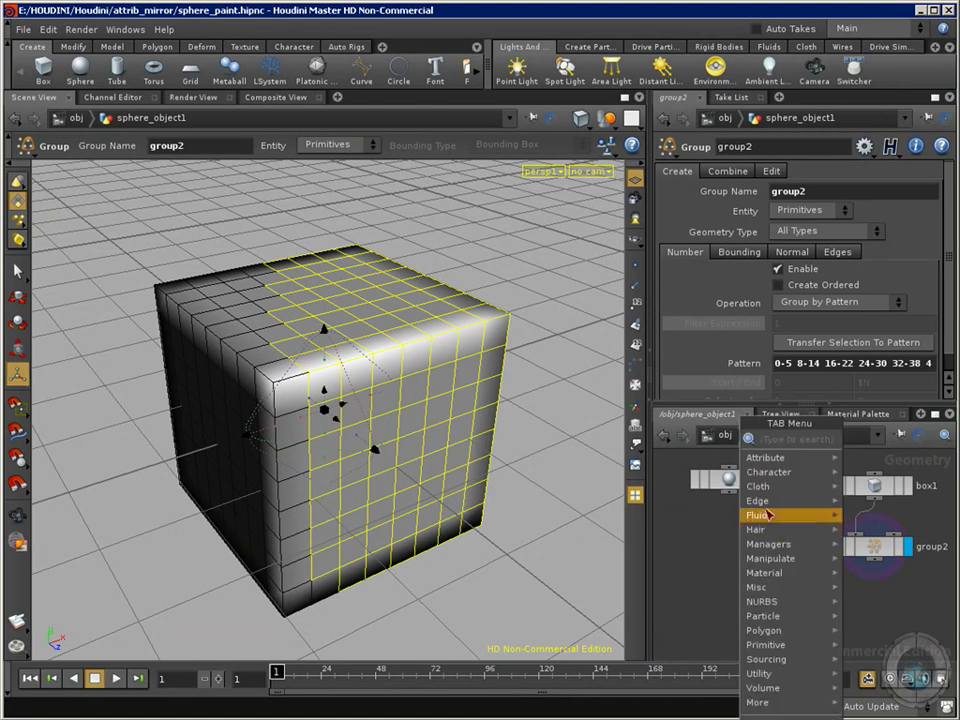
pyautogui.moveTo(779, 459)
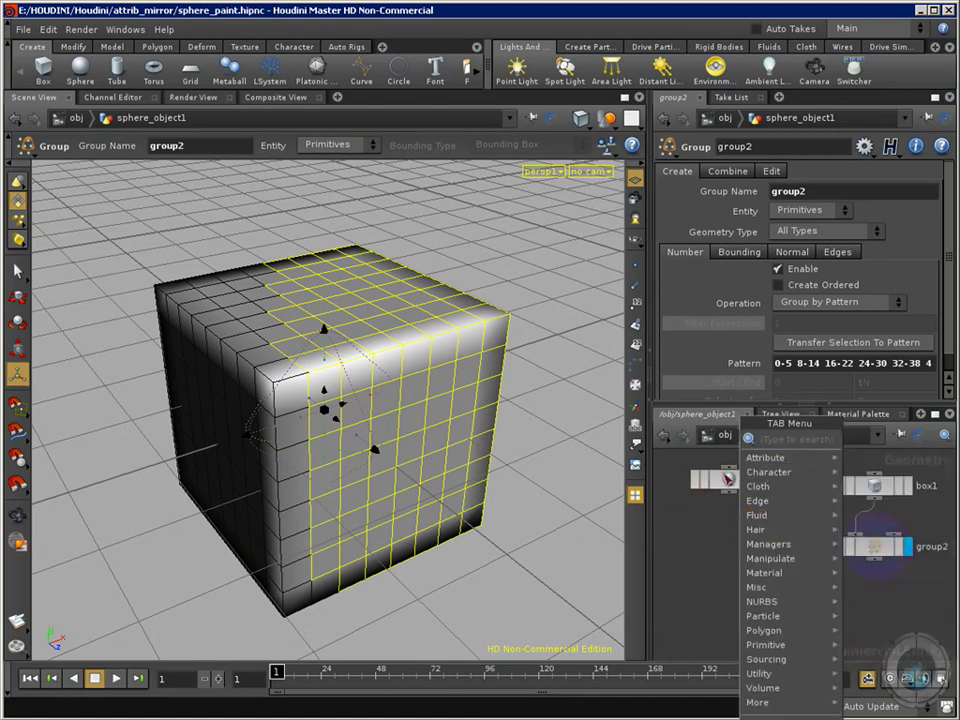
pyautogui.write('Gr')
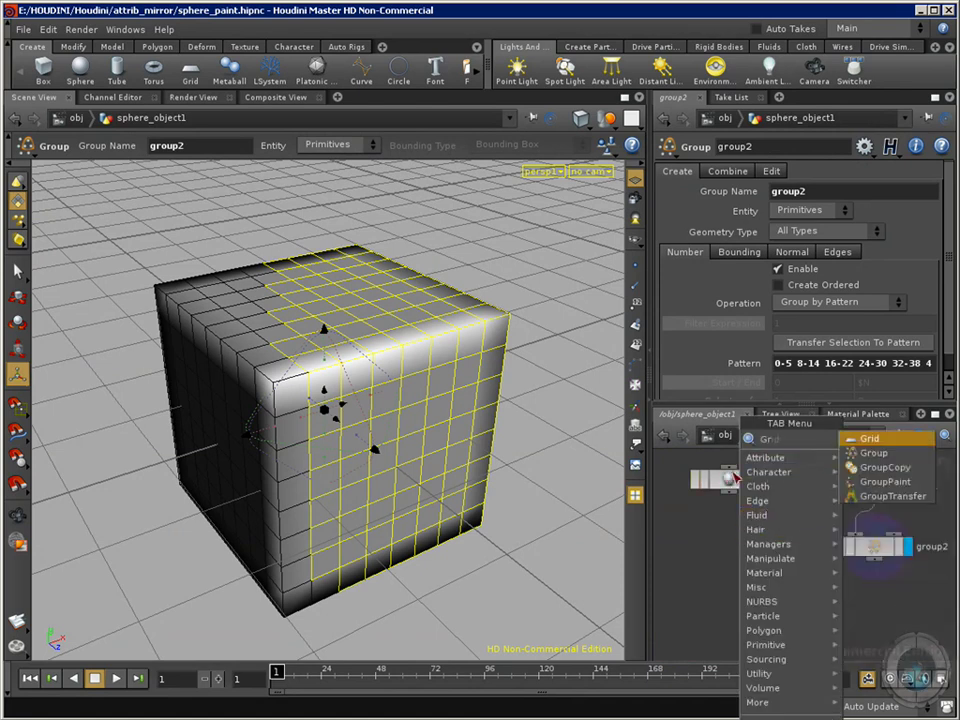
pyautogui.click(870, 468)
pyautogui.click(765, 568)
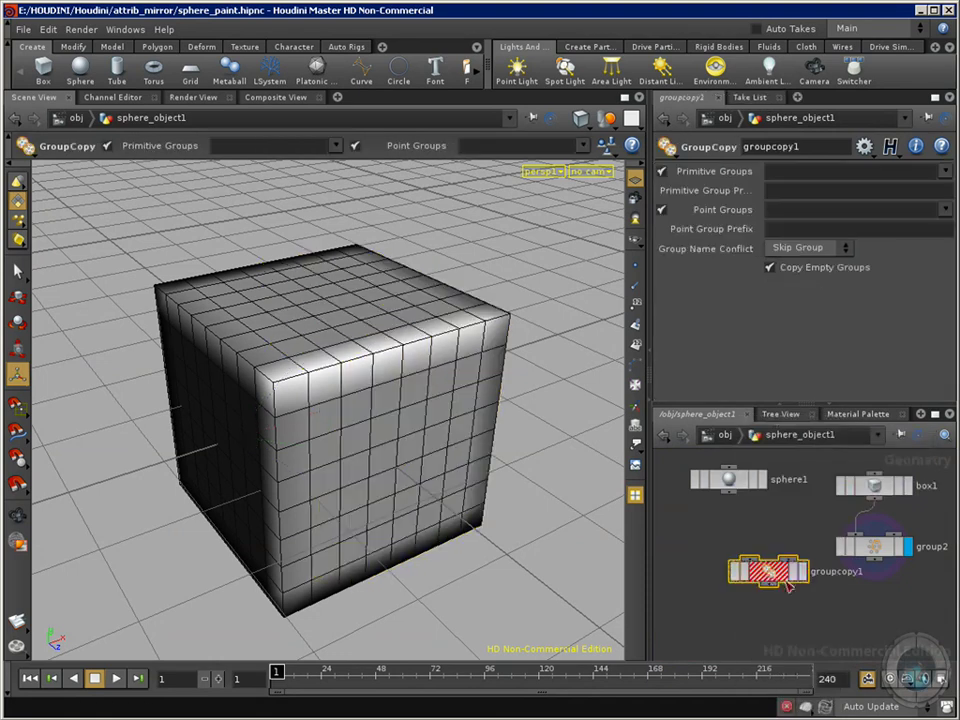
# Delete the unconnected group1 node from the network.
pyautogui.press('h')
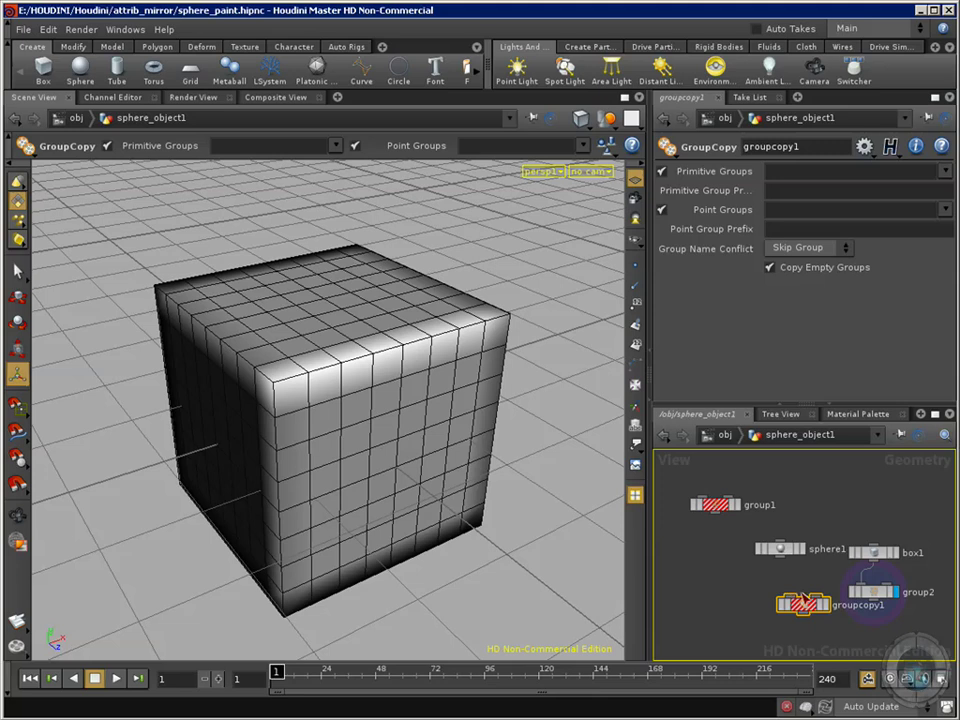
pyautogui.press('g')
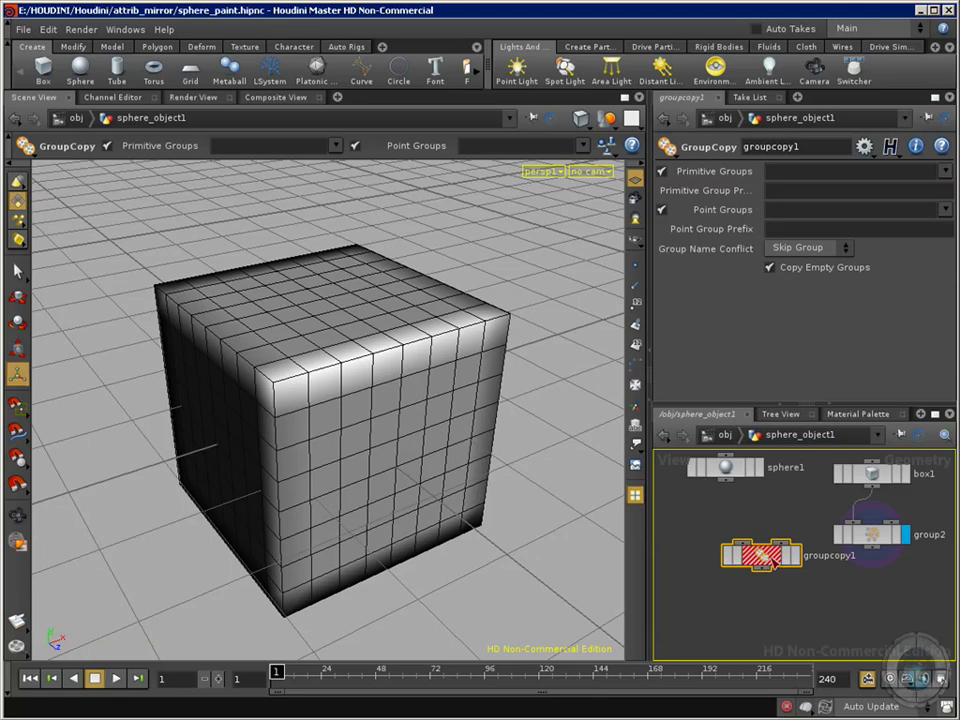
pyautogui.scroll(6, 770, 563)
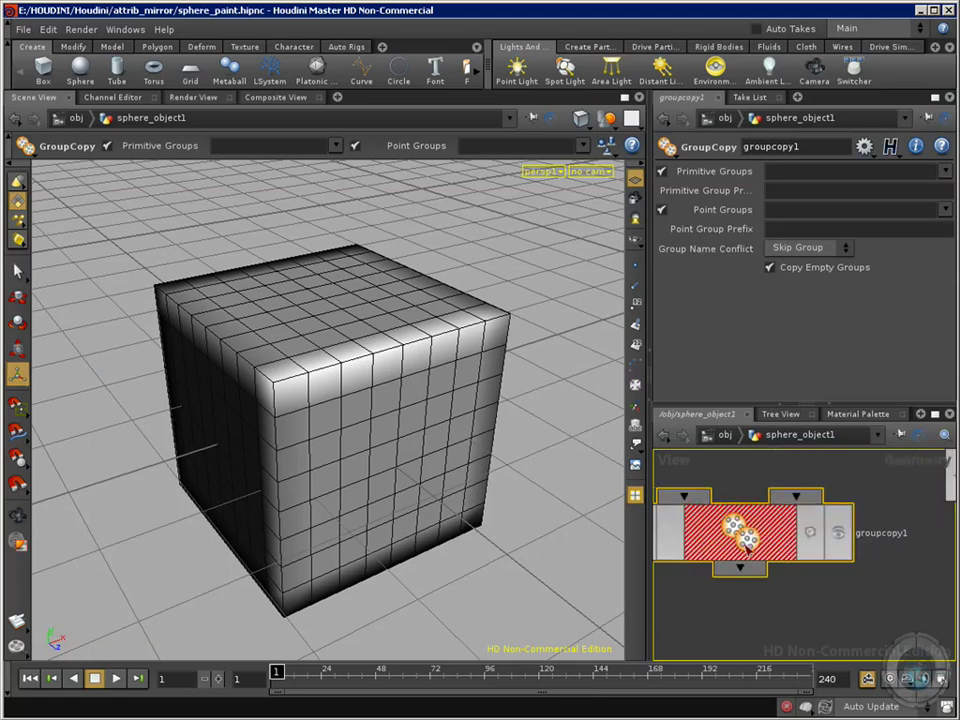
pyautogui.scroll(-6, 786, 548)
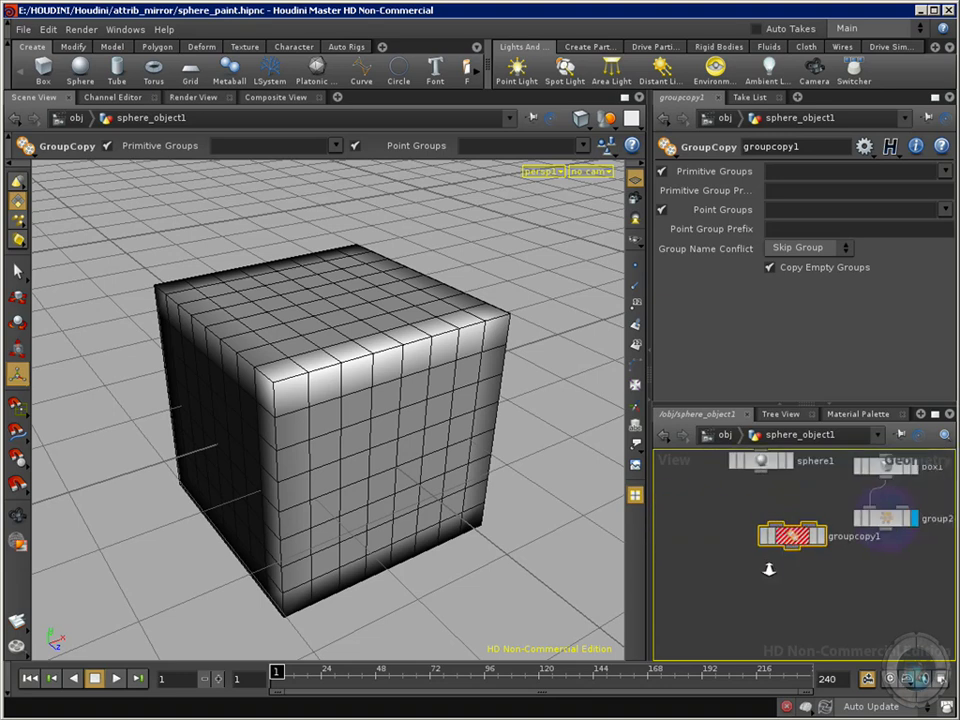
pyautogui.moveTo(792, 566); pyautogui.dragTo(856, 610, button='middle')
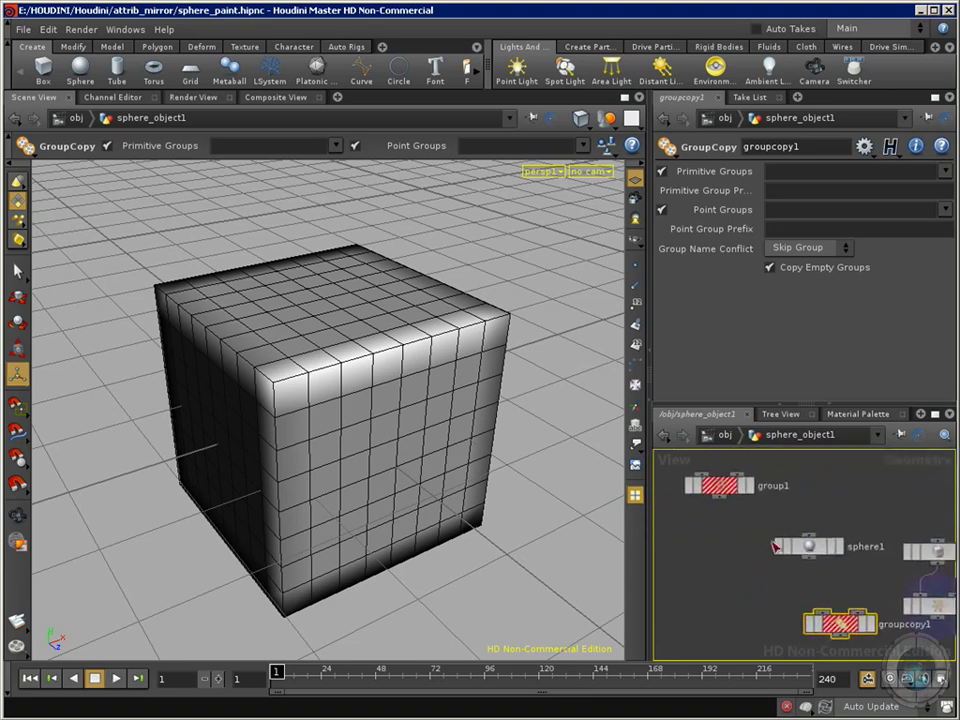
pyautogui.click(730, 494)
pyautogui.press('Delete')
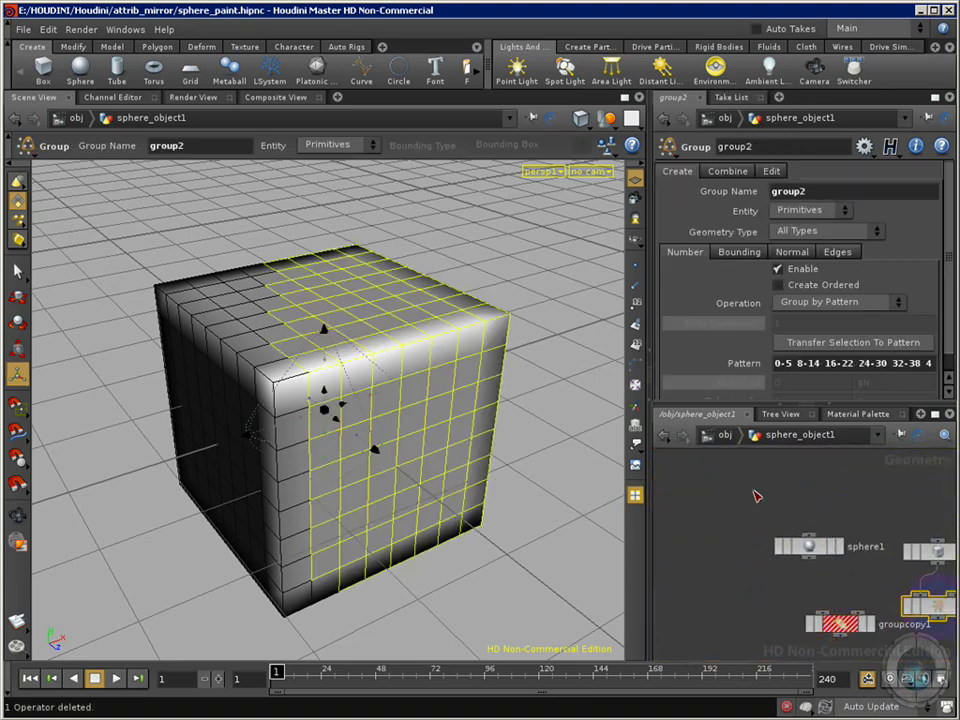
# Arrange the nodes with sphere1 beside box1, group2 under box1 and groupcopy1 below and between the two branches.
pyautogui.moveTo(769, 523); pyautogui.dragTo(760, 520, button='middle')
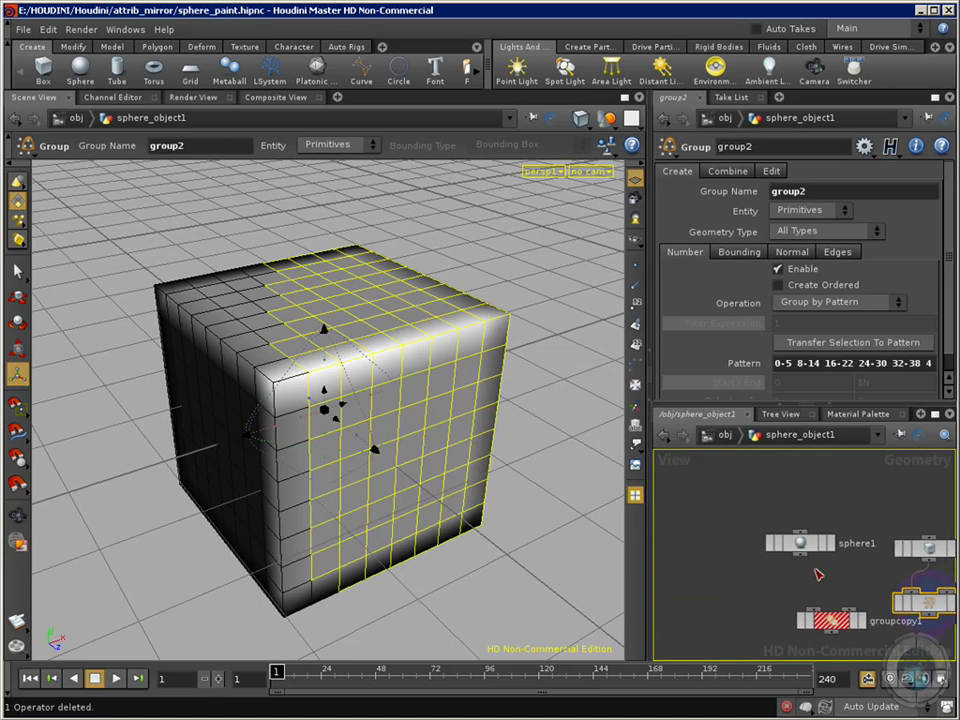
pyautogui.moveTo(818, 574); pyautogui.dragTo(759, 526, button='middle')
pyautogui.scroll(3, 855, 553)
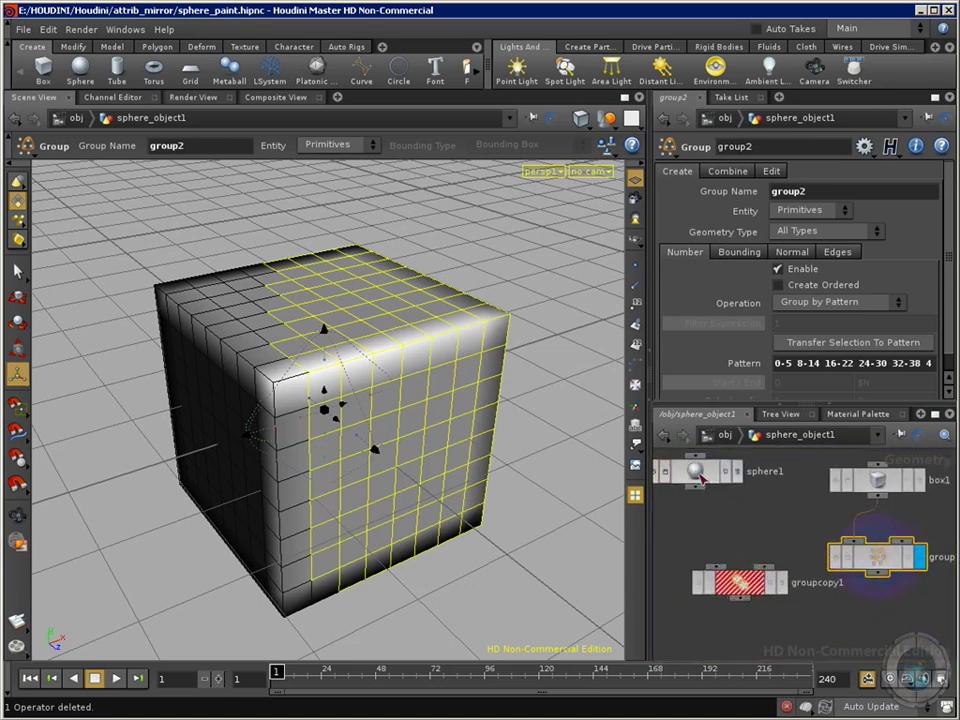
pyautogui.moveTo(700, 476); pyautogui.dragTo(740, 482)
pyautogui.moveTo(747, 590); pyautogui.dragTo(769, 591)
pyautogui.moveTo(881, 560); pyautogui.dragTo(887, 545)
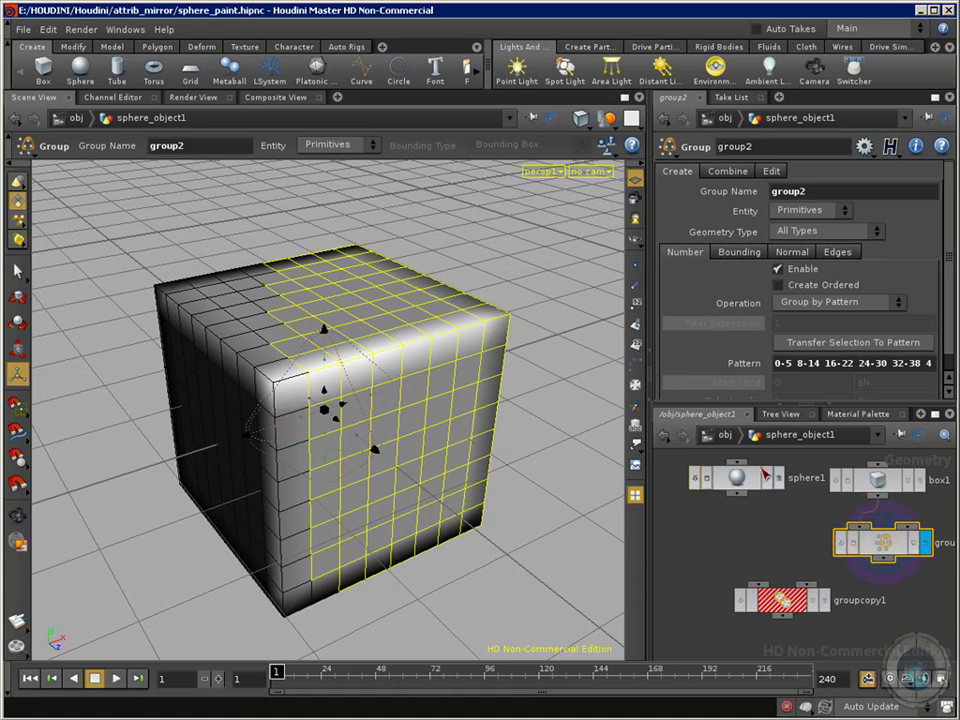
pyautogui.moveTo(740, 483); pyautogui.dragTo(717, 485)
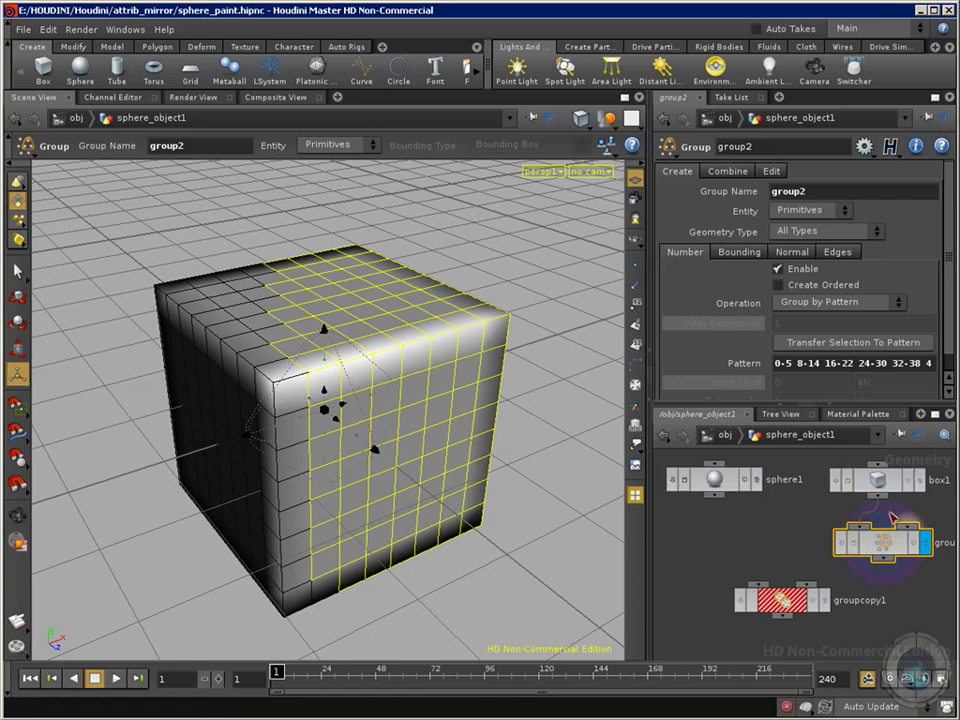
pyautogui.moveTo(805, 598)
pyautogui.mouseDown()
pyautogui.moveTo(810, 590)
pyautogui.moveTo(817, 603)
pyautogui.mouseUp()
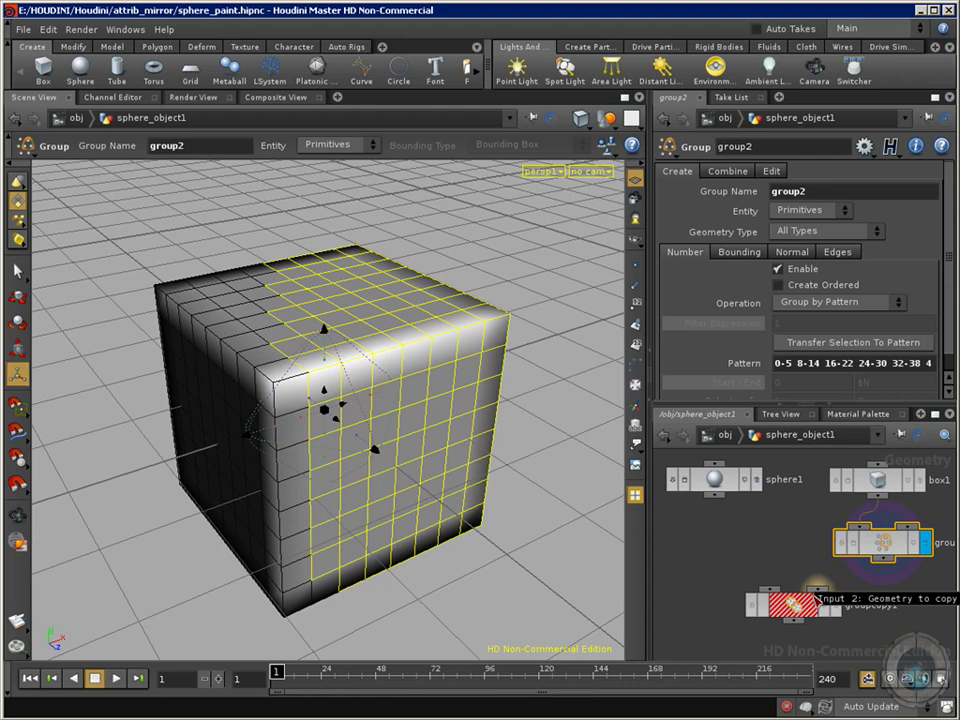
# Connect sphere1 to the first input and group2 to the second input of groupcopy1, and display groupcopy1.
pyautogui.moveTo(797, 604); pyautogui.dragTo(799, 606)
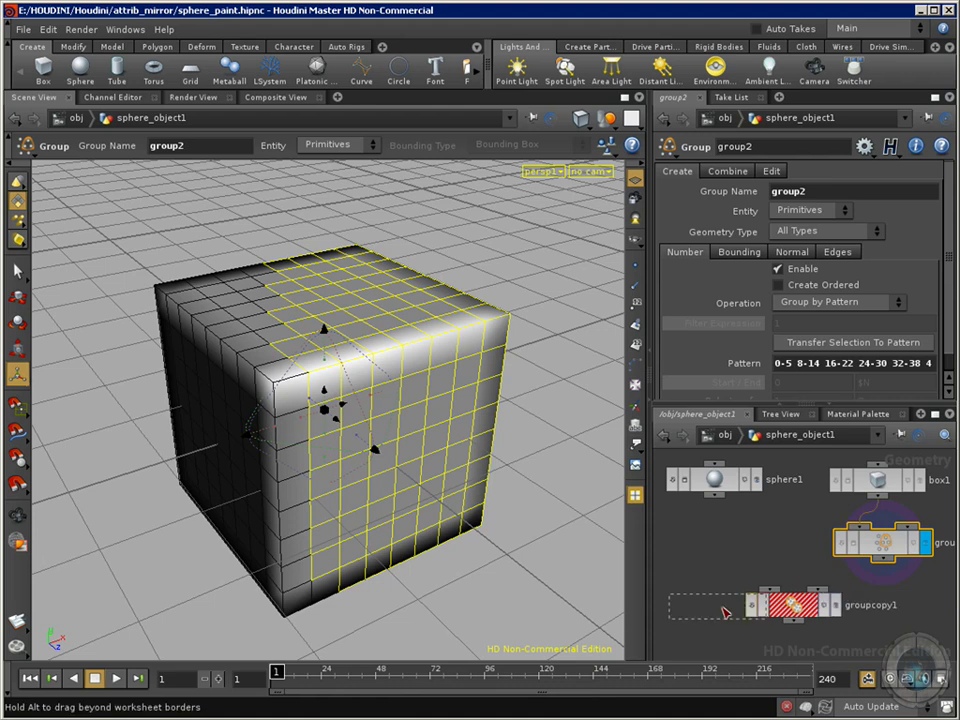
pyautogui.moveTo(727, 612); pyautogui.dragTo(786, 597)
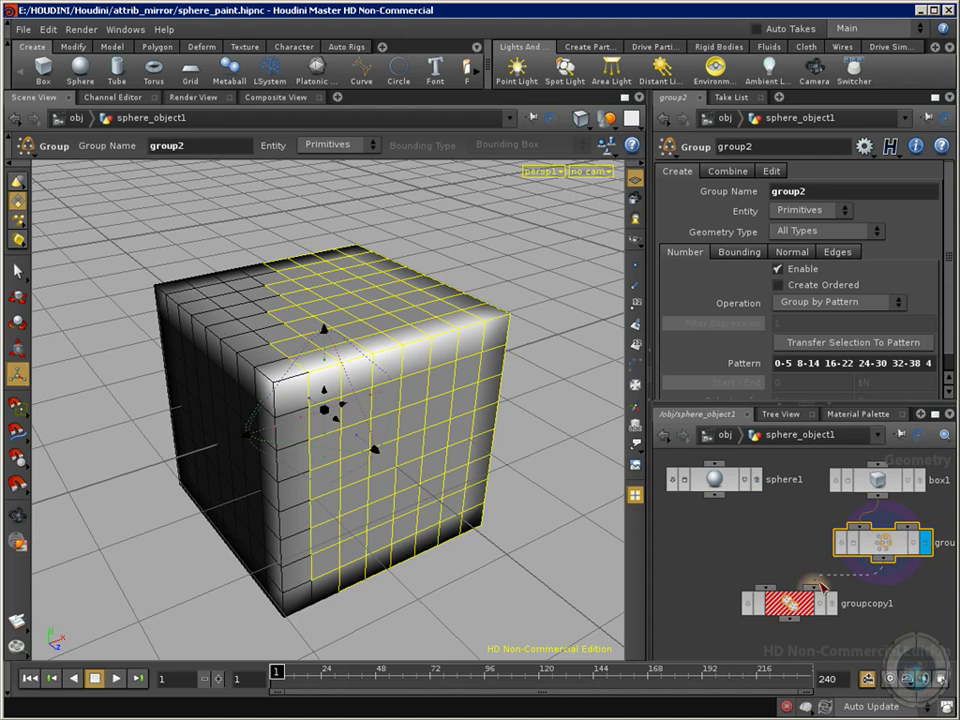
pyautogui.moveTo(789, 604); pyautogui.dragTo(771, 607)
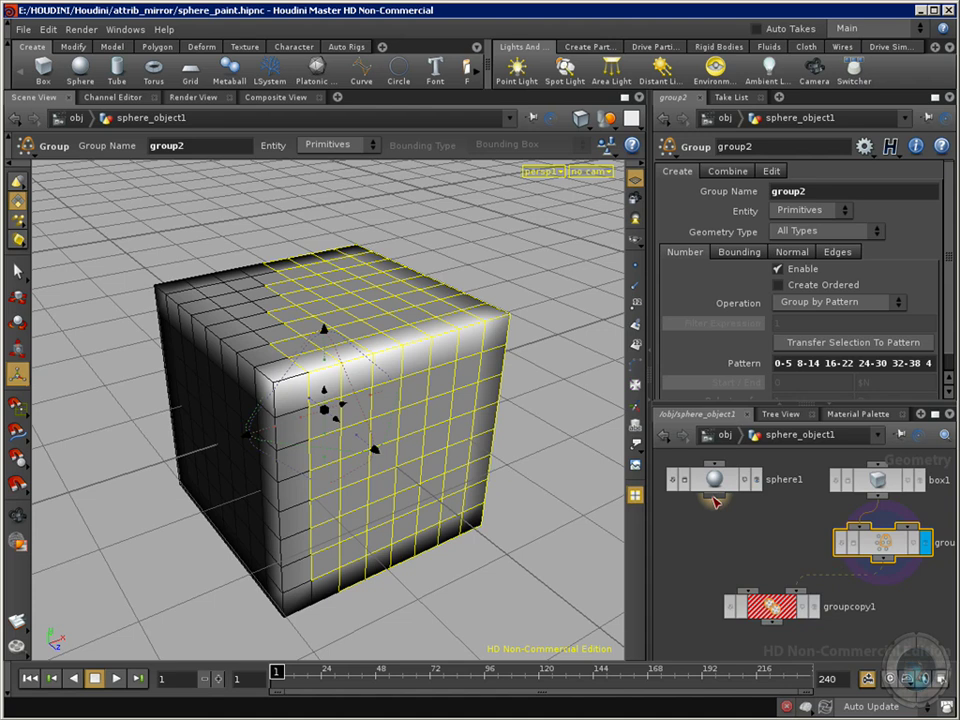
pyautogui.moveTo(715, 495); pyautogui.dragTo(765, 602)
pyautogui.click(804, 600)
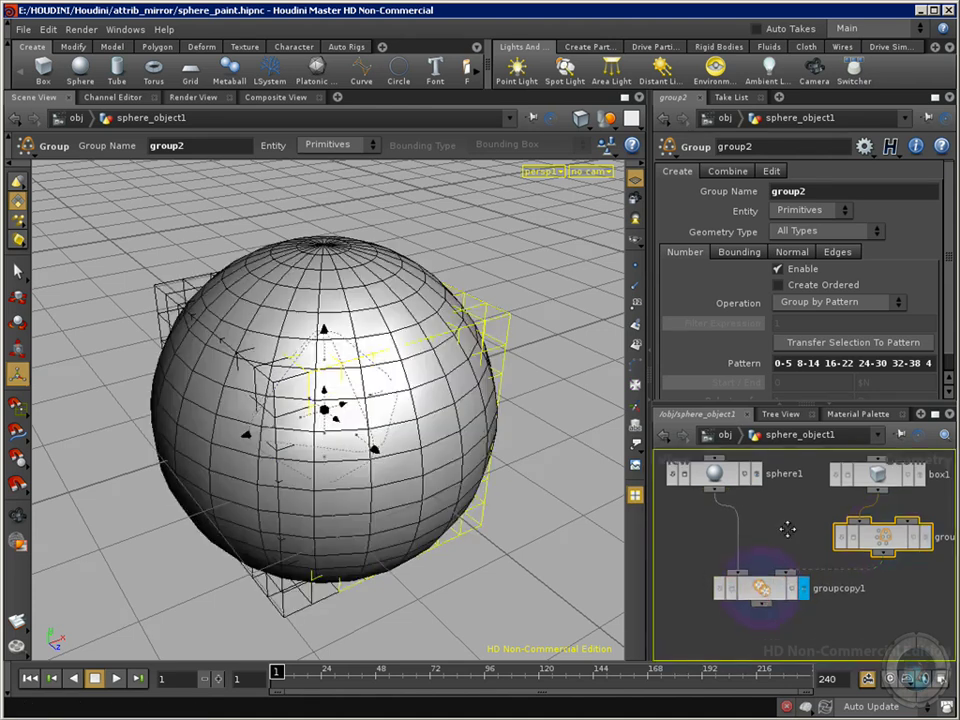
# Space out the nodes so sphere1 and the box1–group2 branch sit apart above groupcopy1, leaving nothing selected.
pyautogui.scroll(-2, 786, 527)
pyautogui.moveTo(784, 529); pyautogui.dragTo(769, 531, button='middle')
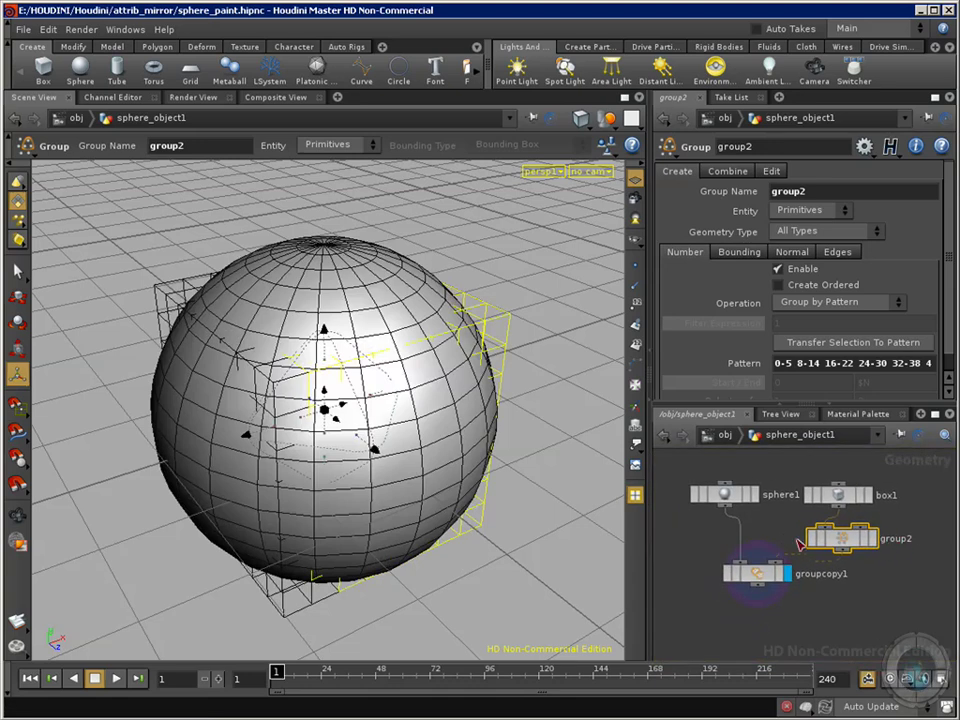
pyautogui.moveTo(722, 495); pyautogui.dragTo(710, 503)
pyautogui.moveTo(760, 571); pyautogui.dragTo(749, 573)
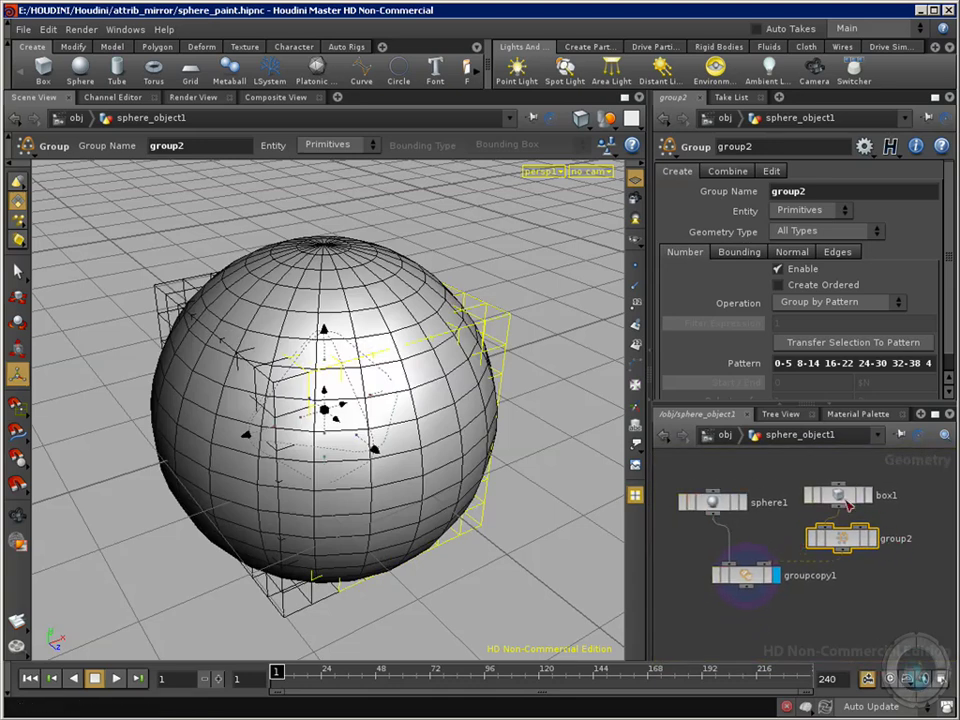
pyautogui.moveTo(848, 505); pyautogui.dragTo(871, 534)
pyautogui.moveTo(750, 577); pyautogui.dragTo(765, 567)
pyautogui.click(799, 607)
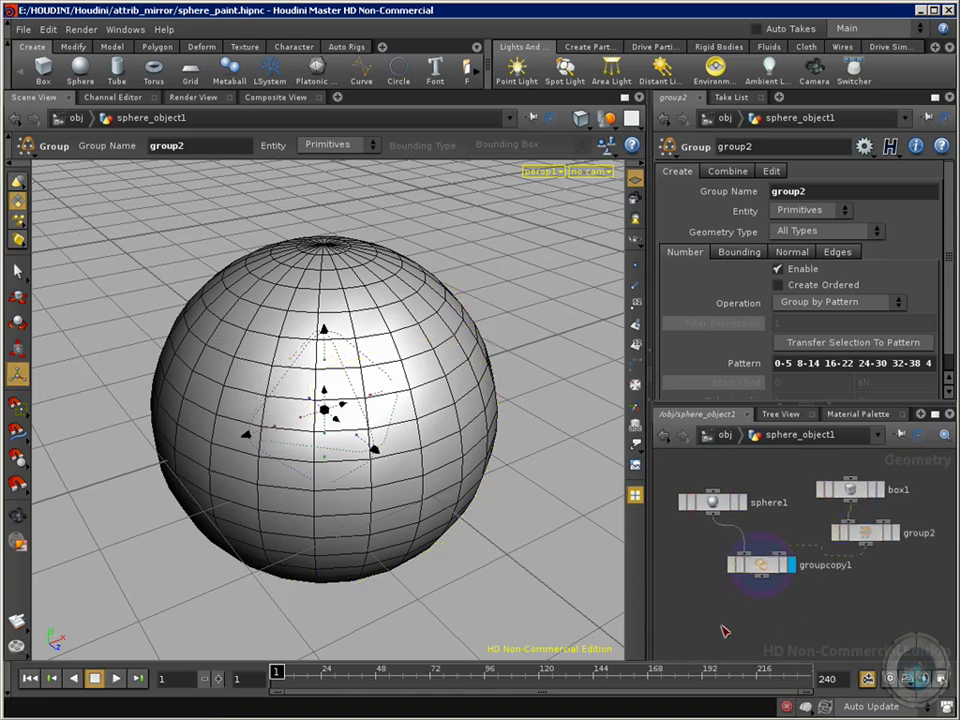
# Add a Material node below groupcopy1, connect groupcopy1 to its input and display it.
pyautogui.press('Tab')
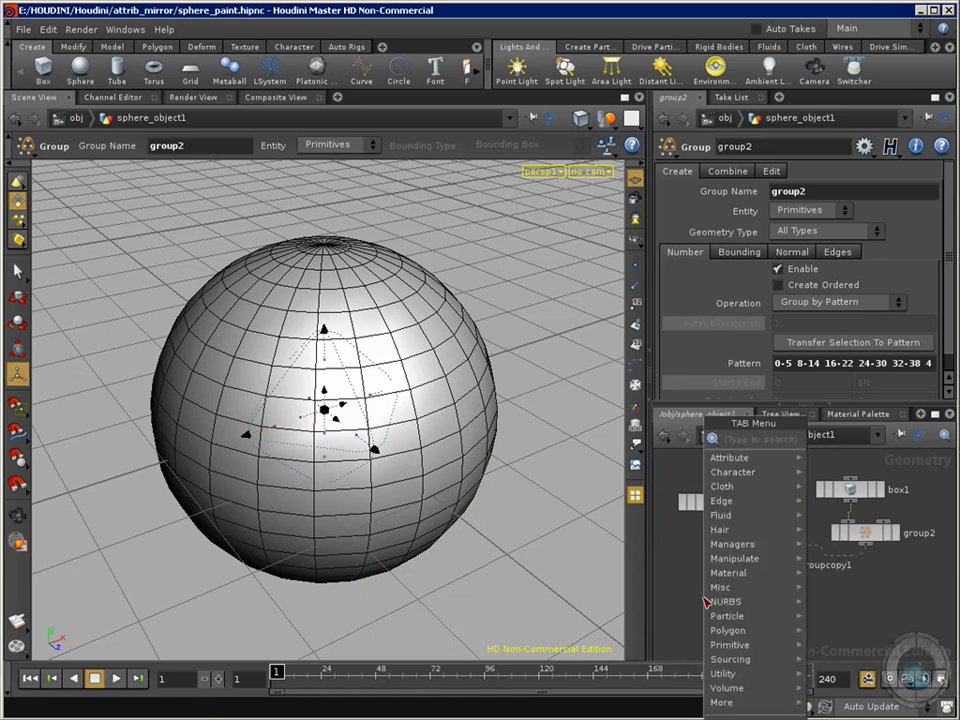
pyautogui.write('mate')
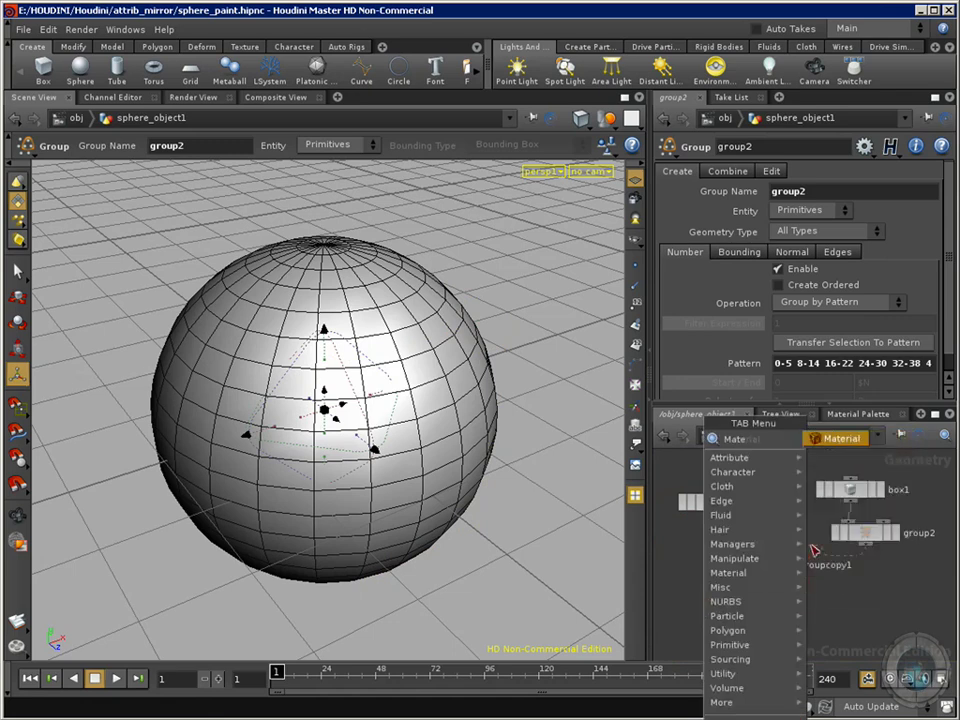
pyautogui.click(843, 440)
pyautogui.click(768, 604)
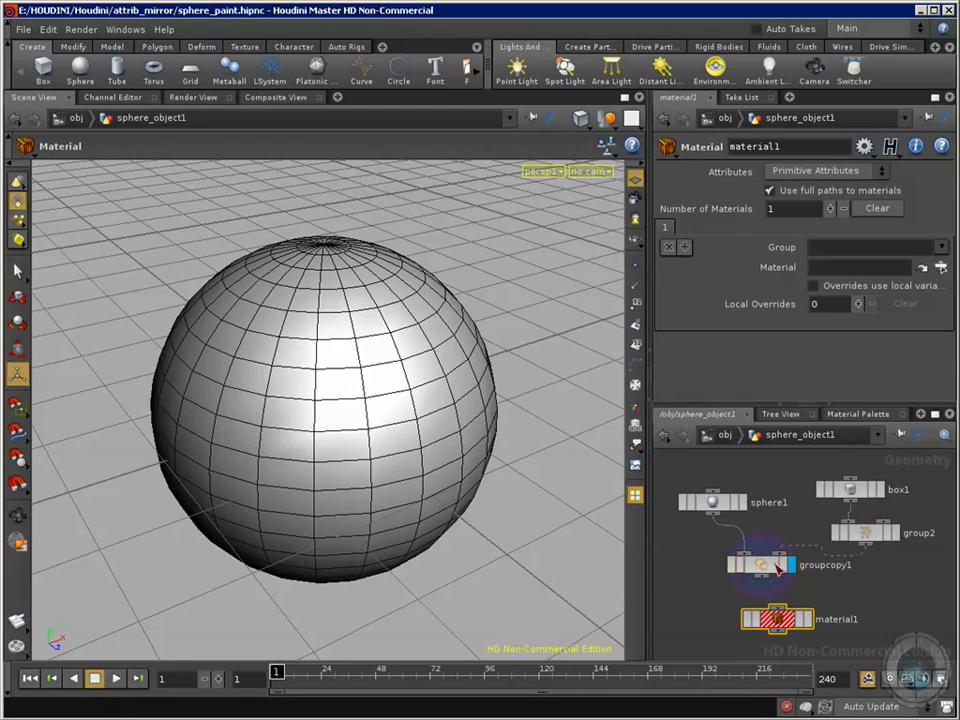
pyautogui.moveTo(763, 578); pyautogui.dragTo(765, 612)
pyautogui.click(794, 615)
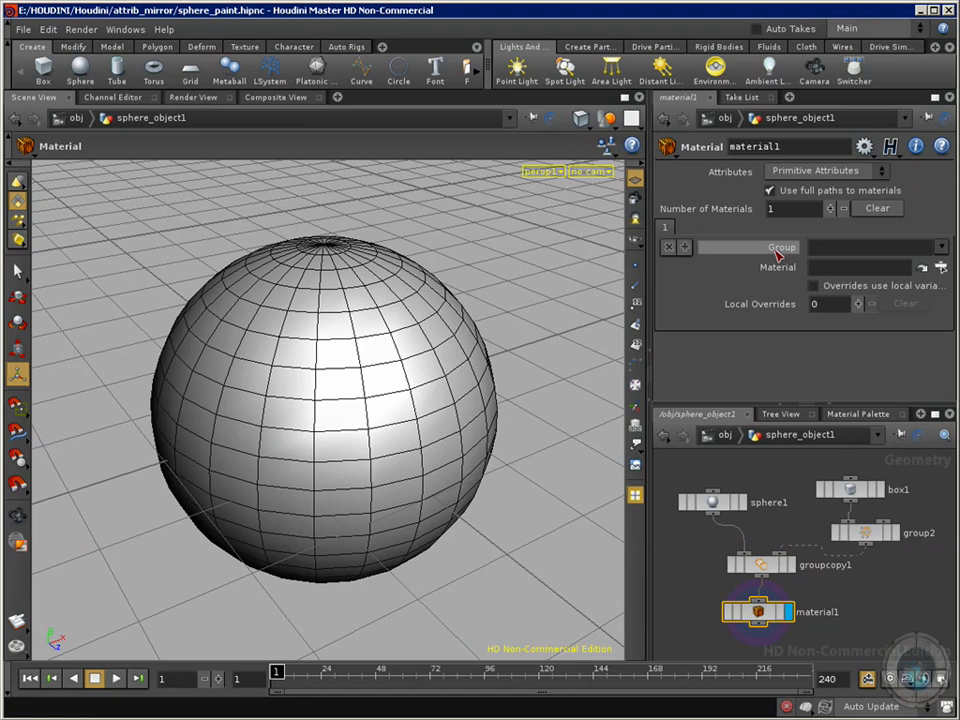
# Set the Material node to apply /shop/bricking to group2.
pyautogui.moveTo(712, 503); pyautogui.dragTo(710, 495)
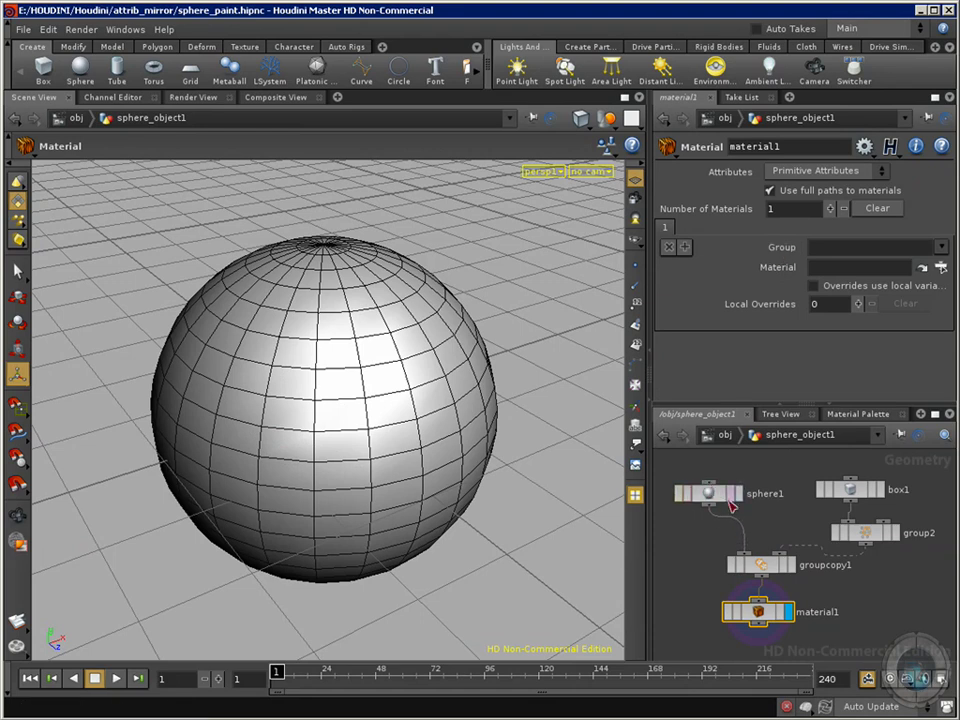
pyautogui.moveTo(865, 538); pyautogui.dragTo(873, 532)
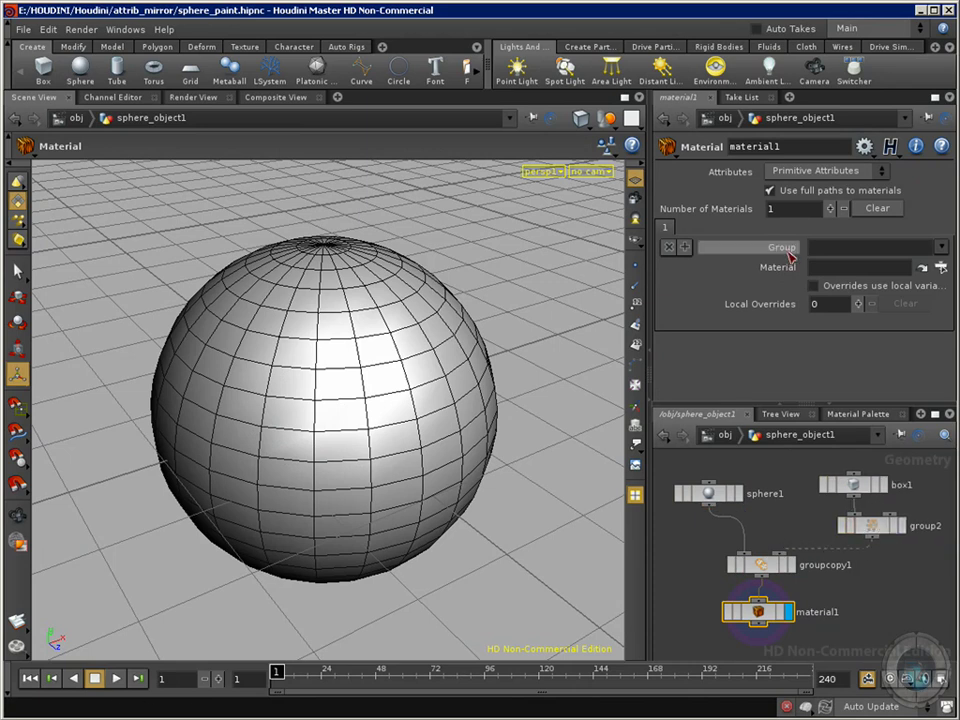
pyautogui.click(950, 268)
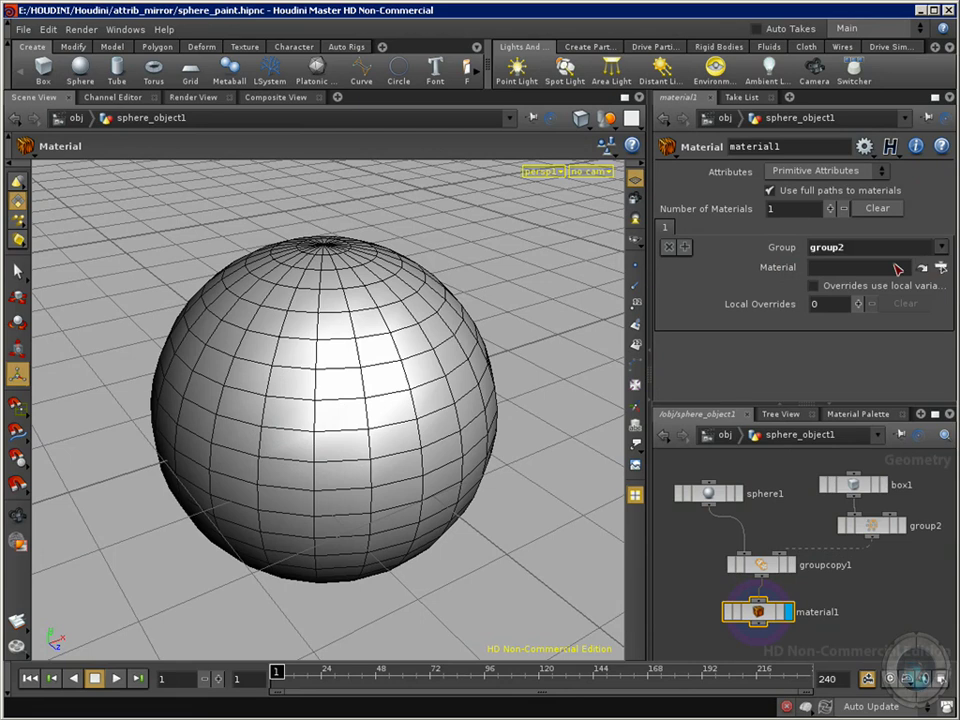
pyautogui.click(921, 268)
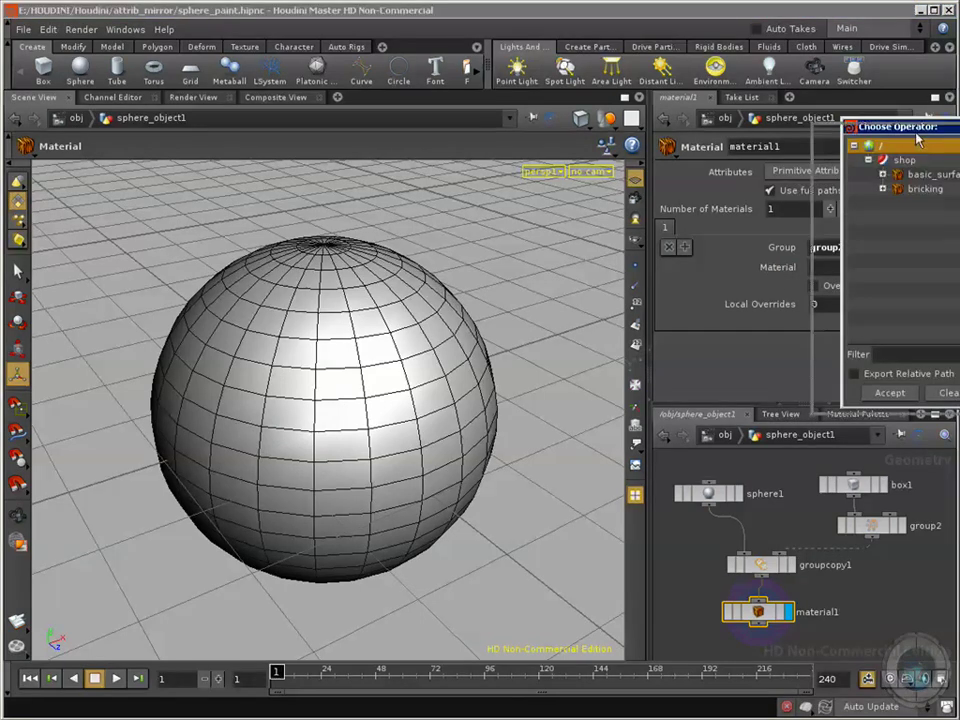
pyautogui.click(762, 213)
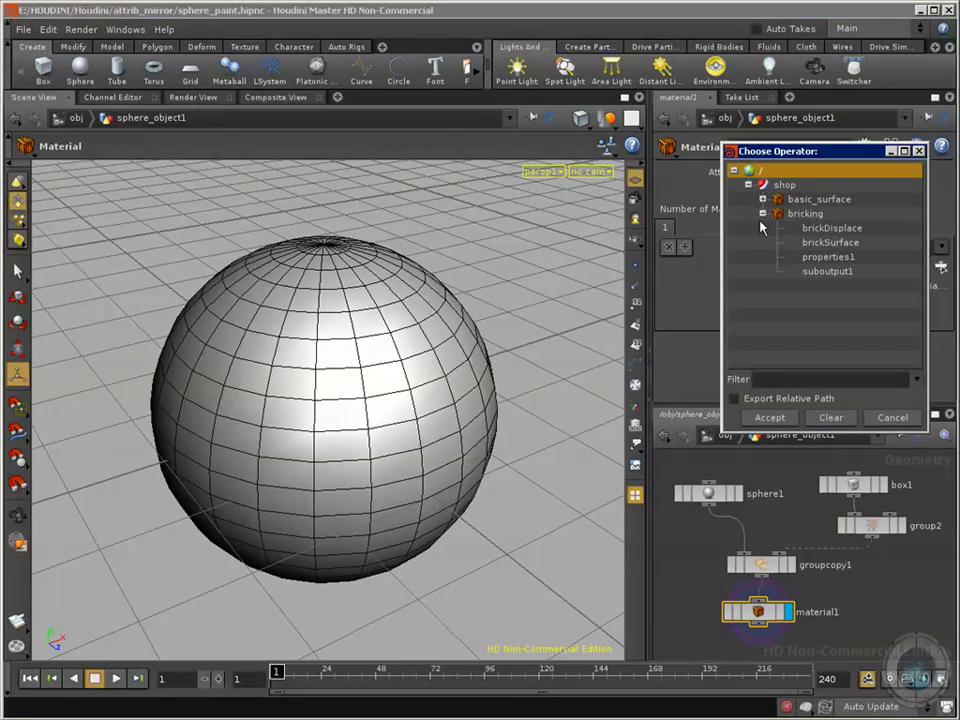
pyautogui.doubleClick(788, 214)
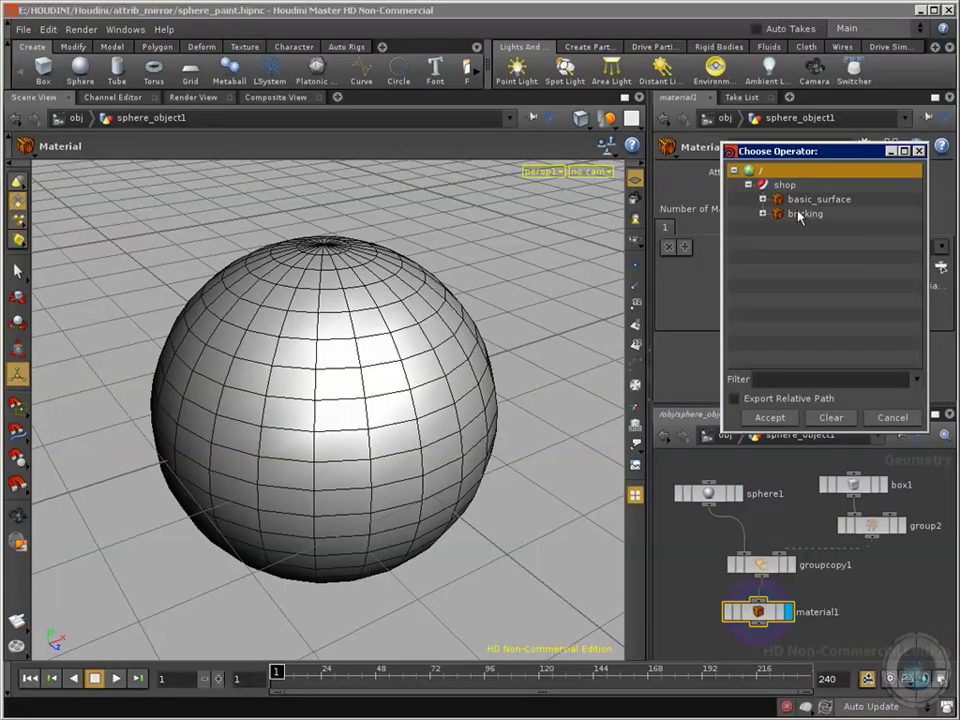
pyautogui.click(770, 418)
# Tidy the network with material1 directly below groupcopy1 and the box1 and group2 nodes farther from sphere1.
pyautogui.moveTo(754, 609)
pyautogui.mouseDown()
pyautogui.moveTo(765, 608)
pyautogui.moveTo(763, 548)
pyautogui.moveTo(769, 598)
pyautogui.mouseUp()
pyautogui.moveTo(866, 489); pyautogui.dragTo(873, 487)
pyautogui.moveTo(879, 530); pyautogui.dragTo(883, 528)
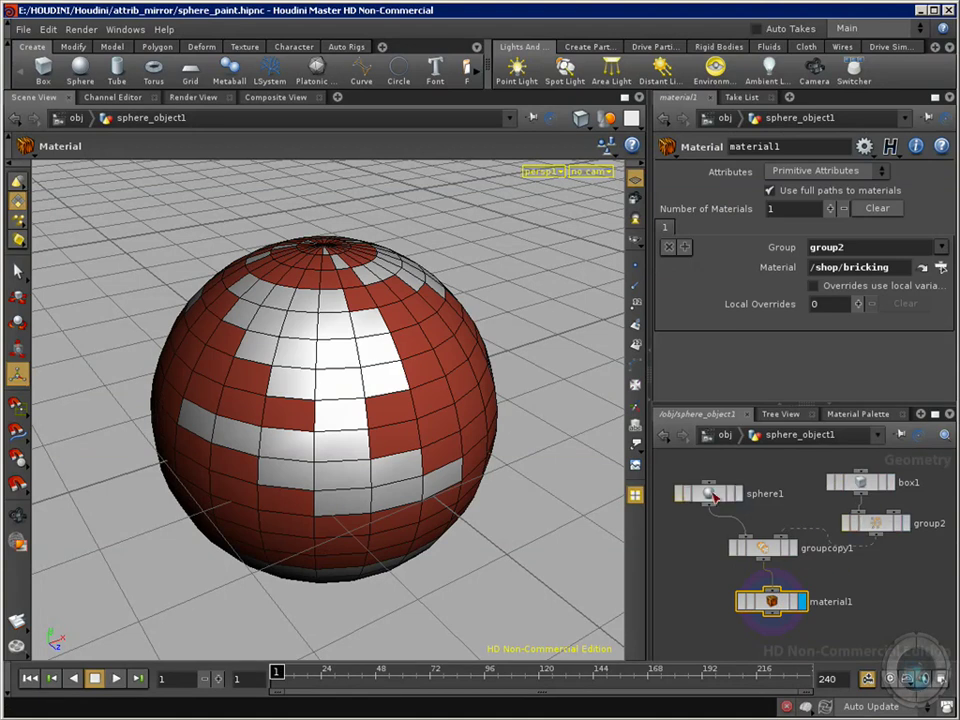
pyautogui.moveTo(765, 550); pyautogui.dragTo(767, 547)
pyautogui.moveTo(769, 602); pyautogui.dragTo(766, 599)
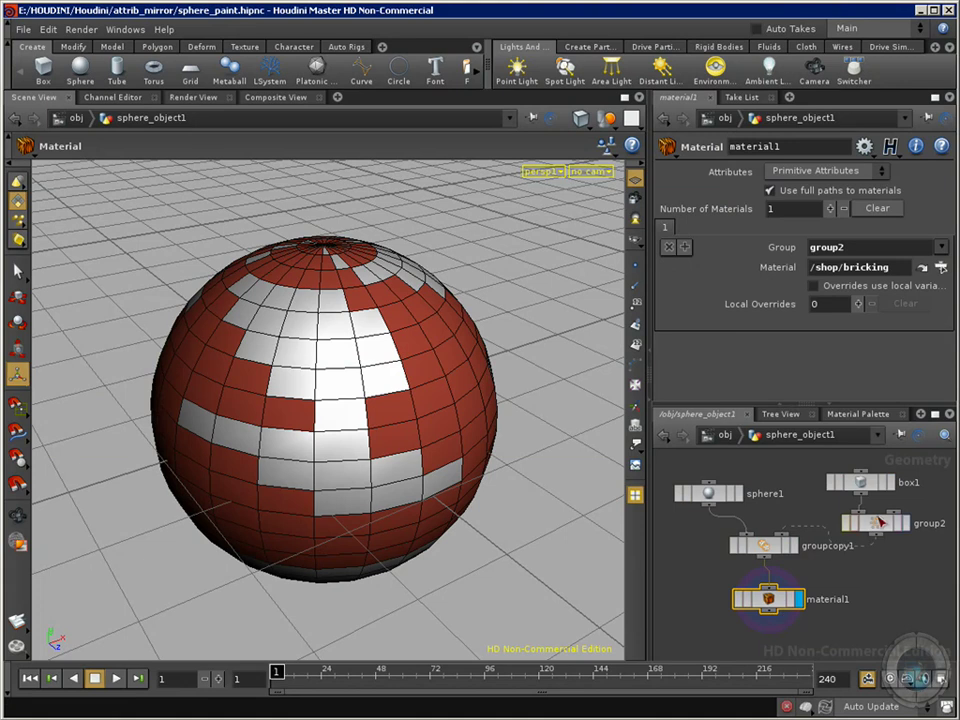
pyautogui.moveTo(875, 525); pyautogui.dragTo(872, 482)
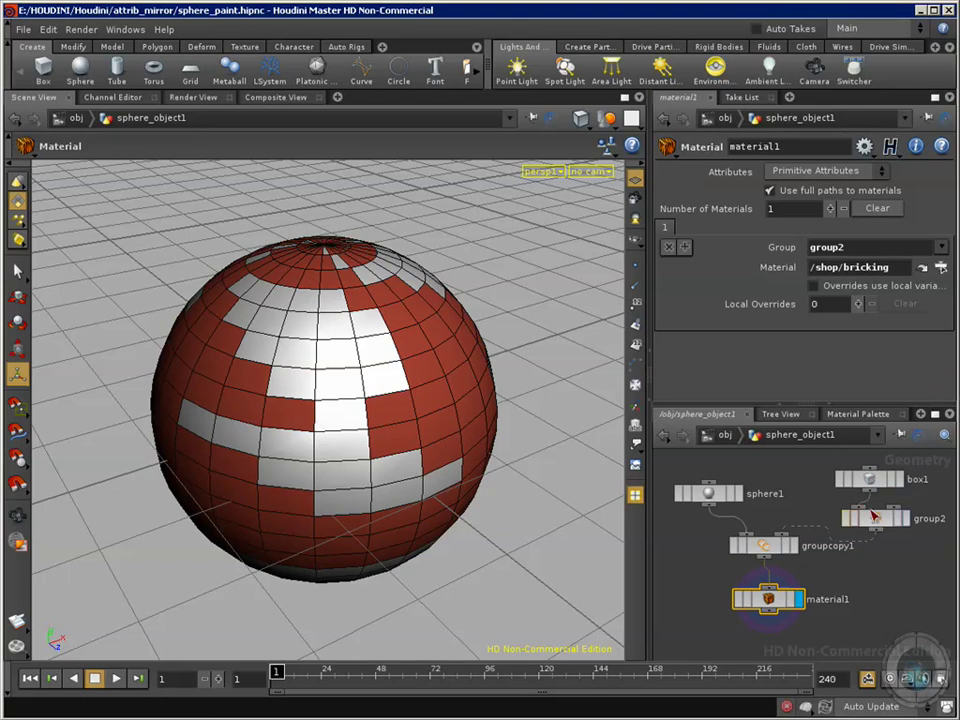
# Move material1 aside, add a Transform node as a second branch from groupcopy1 beside it, and display the Transform node.
pyautogui.moveTo(772, 602); pyautogui.dragTo(729, 615)
pyautogui.moveTo(788, 551); pyautogui.dragTo(811, 552)
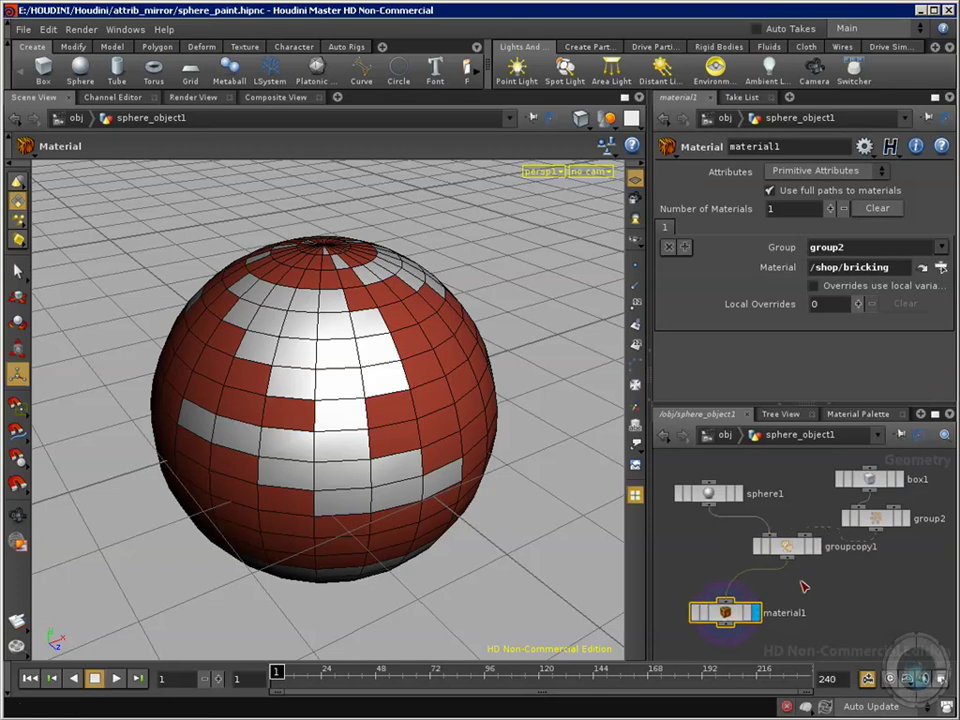
pyautogui.press('Tab')
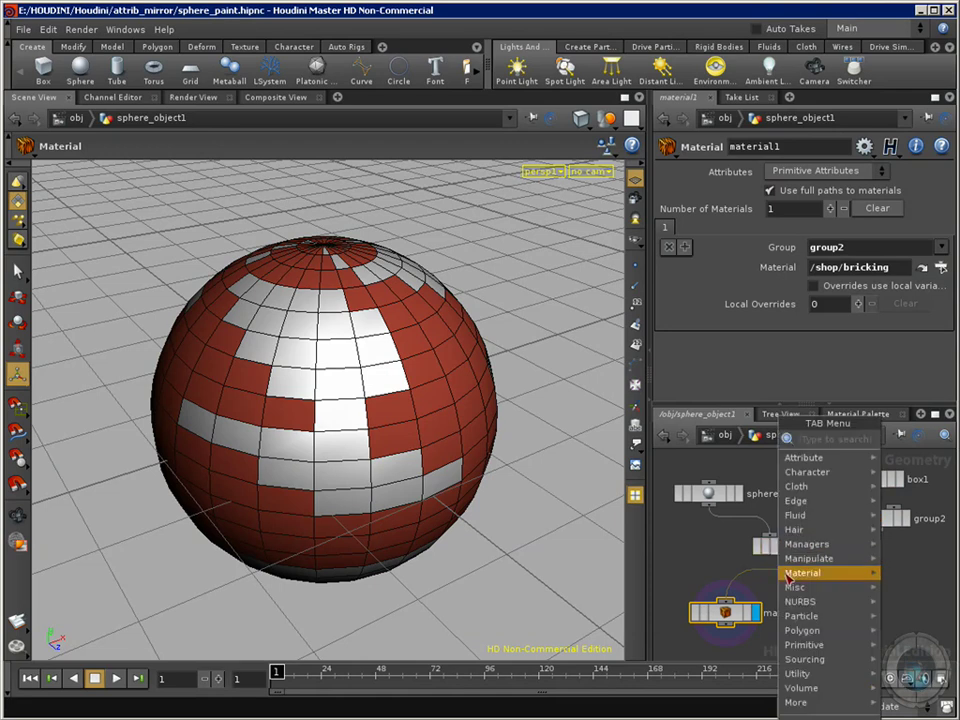
pyautogui.moveTo(820, 580)
pyautogui.click(920, 468)
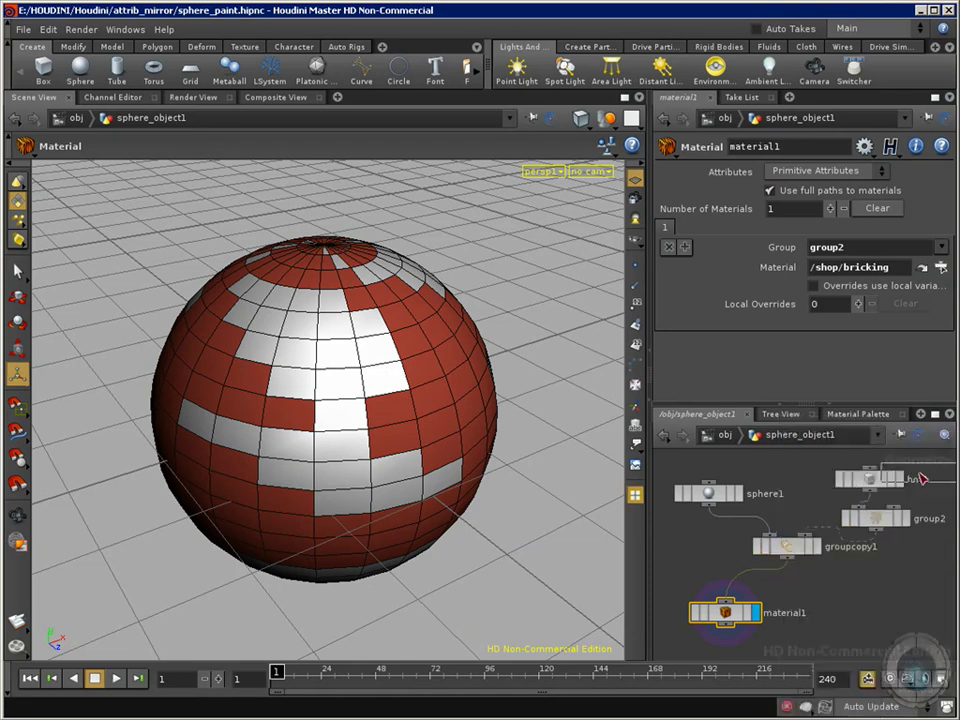
pyautogui.click(852, 592)
pyautogui.click(788, 558)
pyautogui.click(867, 578)
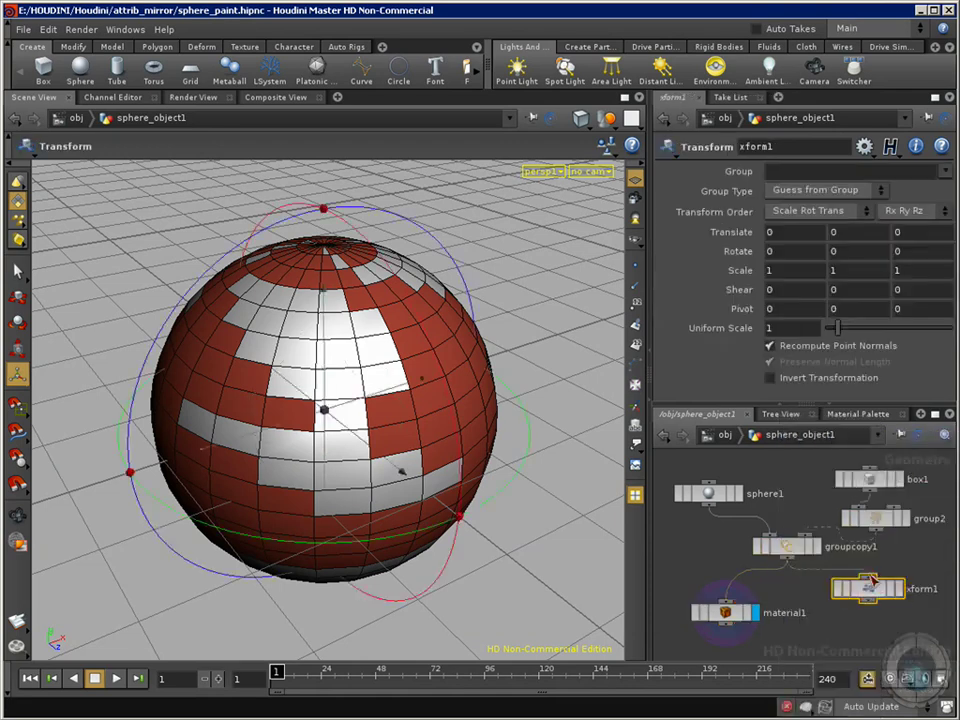
pyautogui.moveTo(871, 591); pyautogui.dragTo(851, 597)
pyautogui.click(876, 594)
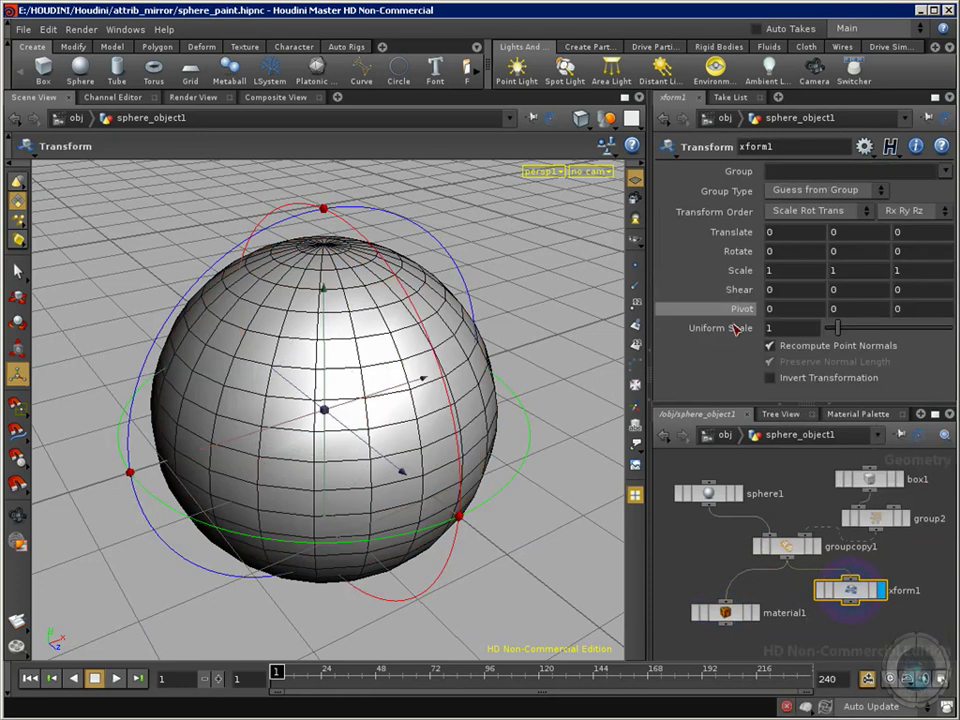
# Limit the Transform node to group2, scale it to 1.8 on all three axes, and view the deformed sphere from another side.
pyautogui.moveTo(737, 270)
pyautogui.mouseDown(button='middle')
pyautogui.moveTo(800, 272)
pyautogui.moveTo(736, 275)
pyautogui.mouseUp(button='middle')
pyautogui.moveTo(780, 275); pyautogui.dragTo(745, 273, button='middle')
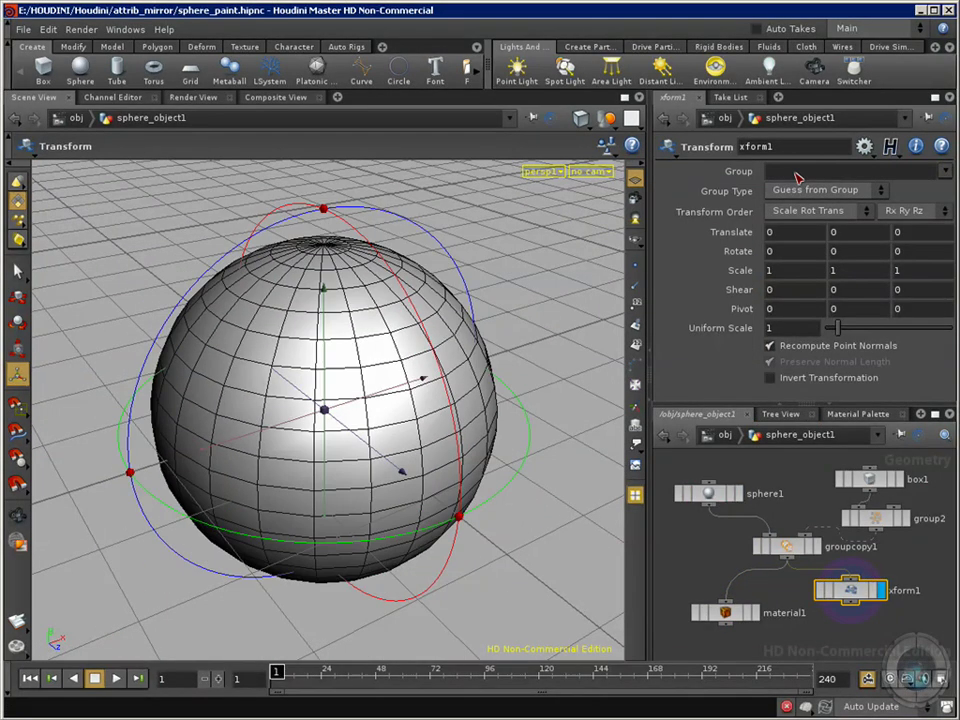
pyautogui.click(945, 172)
pyautogui.click(950, 195)
pyautogui.moveTo(760, 285); pyautogui.dragTo(825, 272, button='middle')
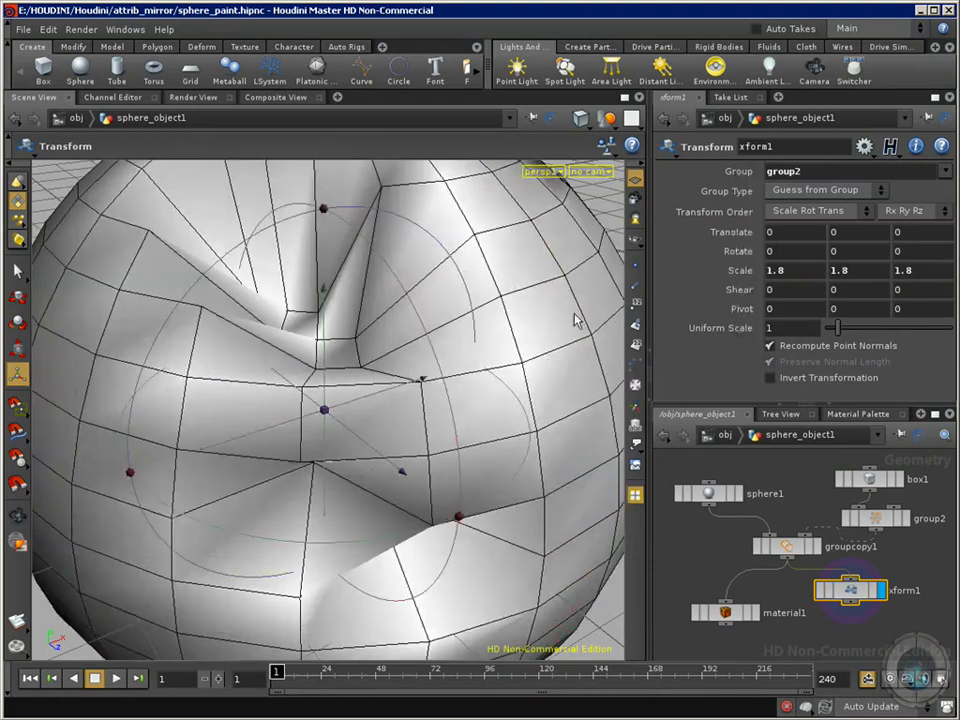
pyautogui.keyDown('alt'); pyautogui.moveTo(424, 416); pyautogui.dragTo(433, 469, button='right'); pyautogui.keyUp('alt')
pyautogui.keyDown('alt'); pyautogui.moveTo(433, 469); pyautogui.dragTo(370, 468); pyautogui.keyUp('alt')
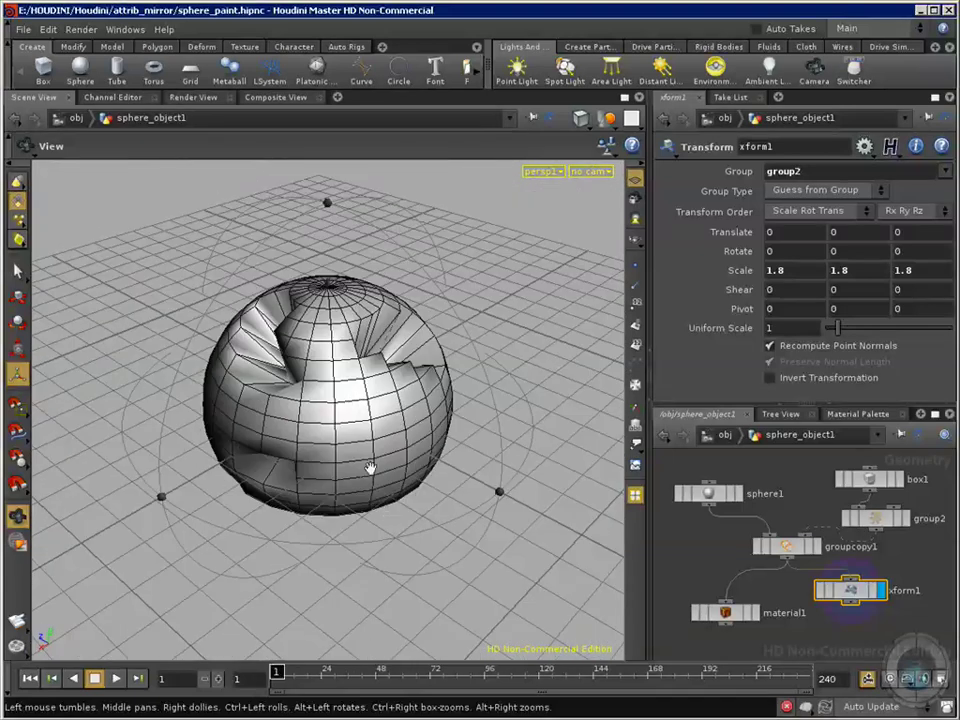
pyautogui.press('Return')
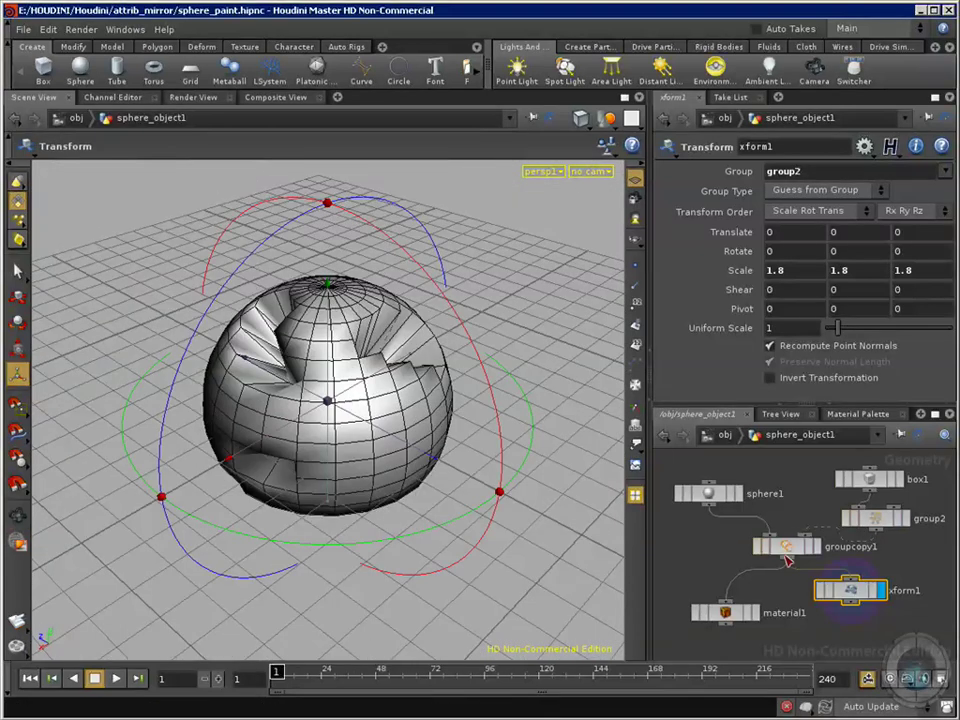
# Reposition groupcopy1 between its two output branches and move xform1 slightly farther from material1.
pyautogui.moveTo(786, 551); pyautogui.dragTo(768, 554)
pyautogui.moveTo(852, 586); pyautogui.dragTo(862, 598)
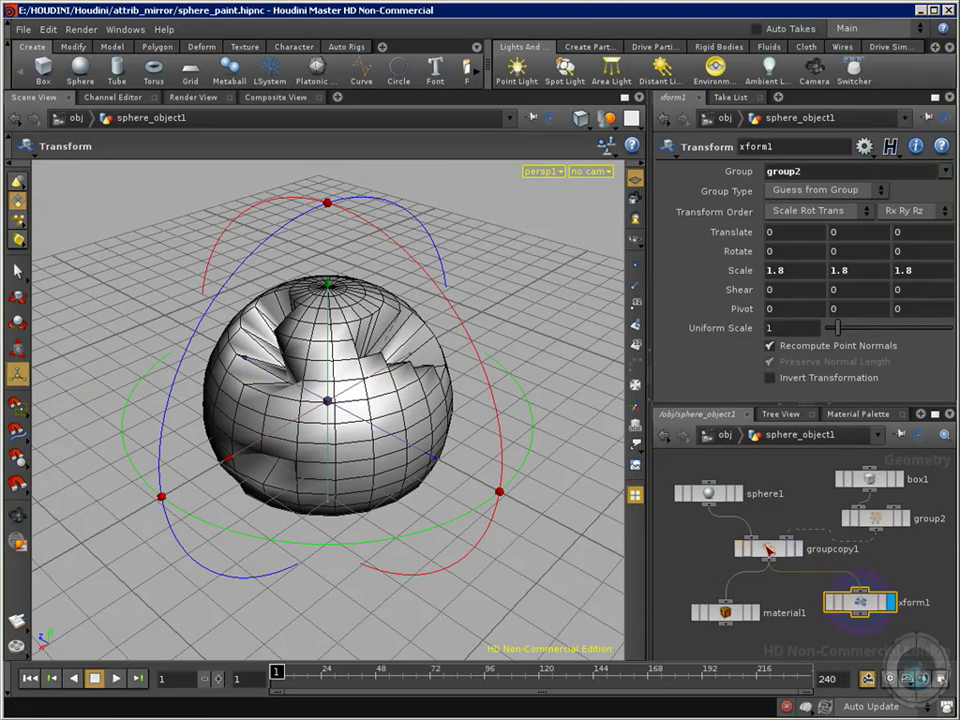
pyautogui.moveTo(769, 549); pyautogui.dragTo(783, 549)
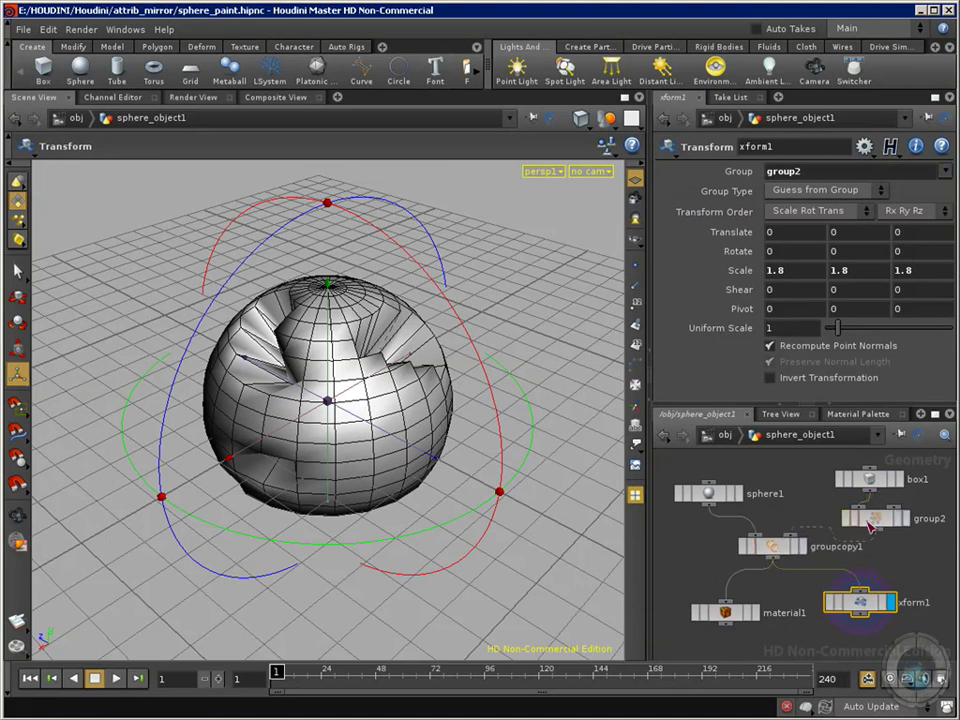